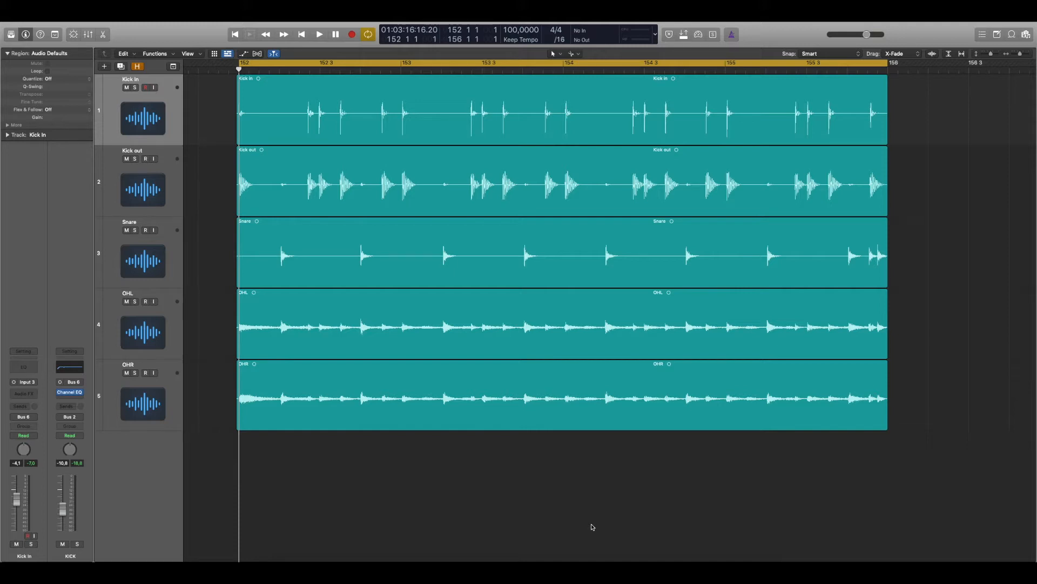
# Step: Play back the drum loop between bars 152 and 156 and stop playback
pyautogui.press('space')
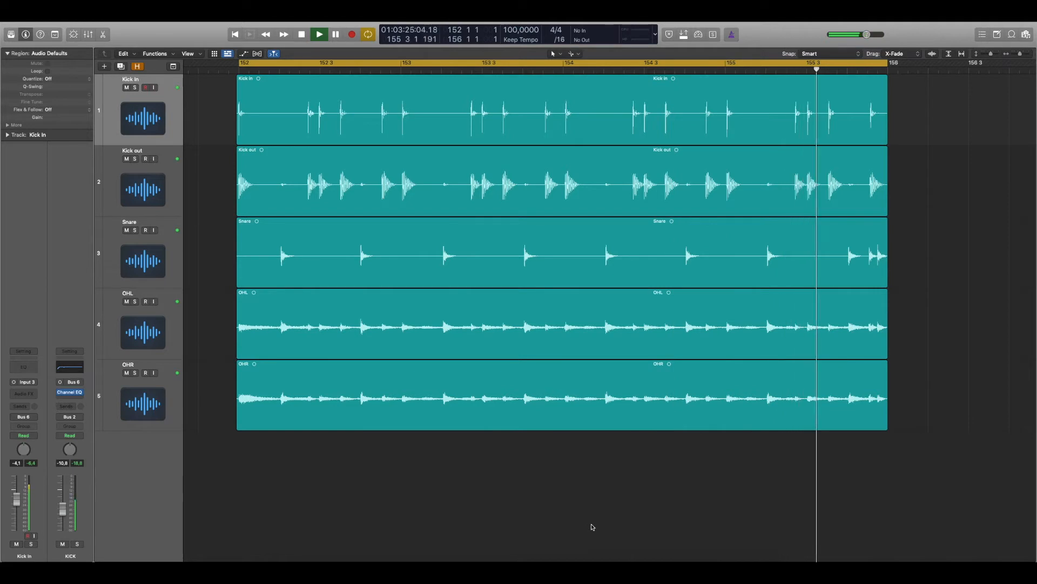
pyautogui.press('space')
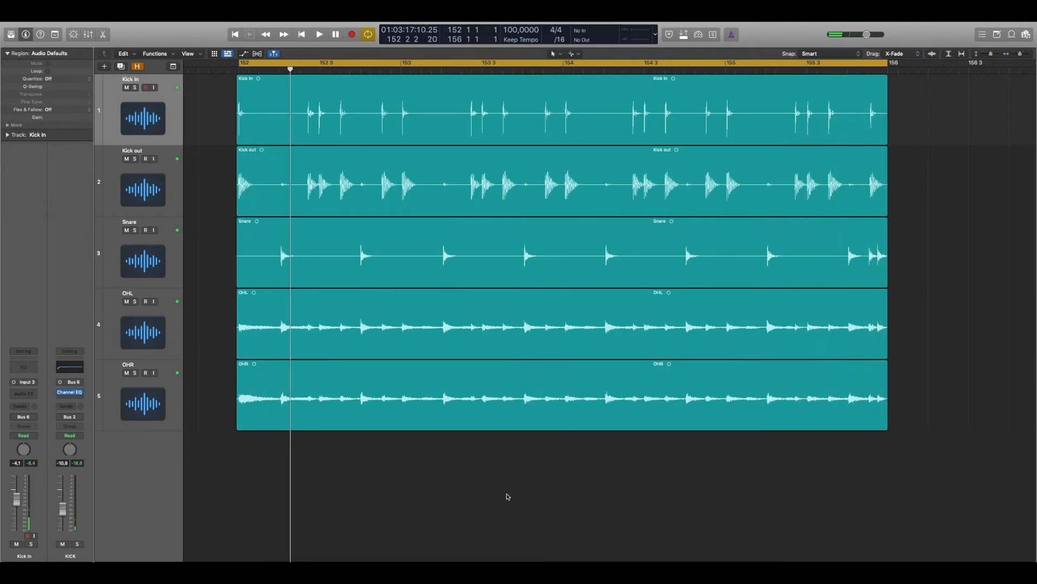
# Step: Copy the five drum regions from bar 152 to bar 158 as a backup
pyautogui.scroll(-6, 474, 486)
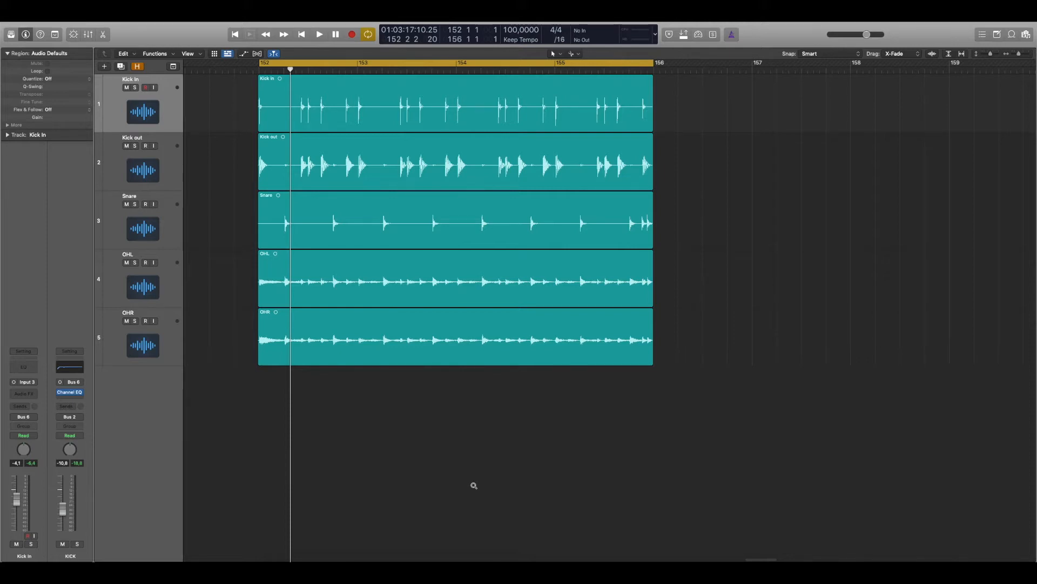
pyautogui.scroll(-4, 474, 485)
pyautogui.moveTo(421, 449); pyautogui.dragTo(596, 104)
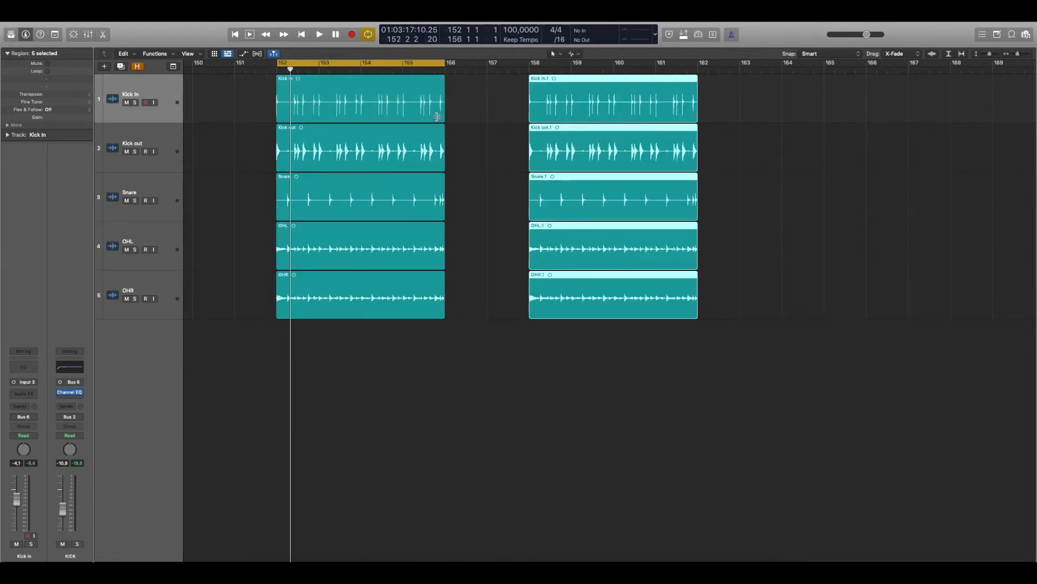
pyautogui.click(421, 373)
# Step: Assign the Kick In, Kick Out, Snare, OHL and OHR channels to a new group named DRUMS
pyautogui.scroll(5, 422, 374)
pyautogui.hscroll(-1, 422, 374)
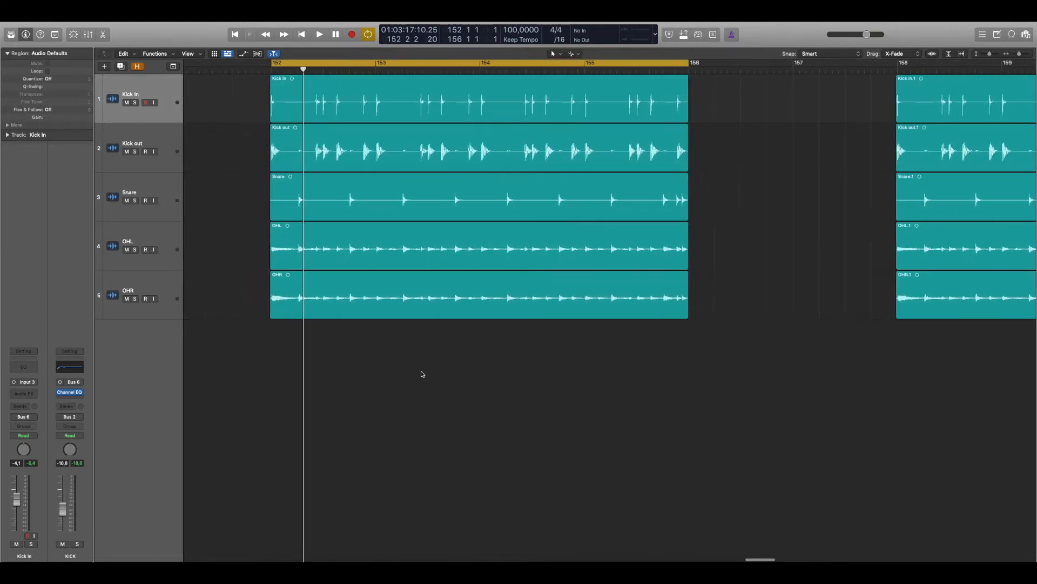
pyautogui.scroll(3, 423, 374)
pyautogui.press('x')
pyautogui.moveTo(259, 550); pyautogui.dragTo(145, 550)
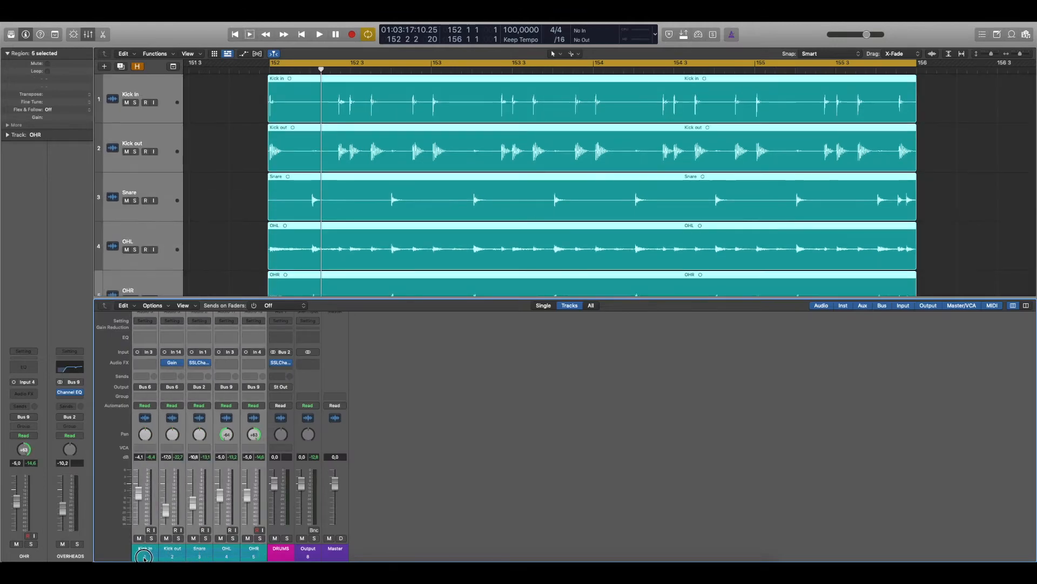
pyautogui.click(145, 396)
pyautogui.click(156, 422)
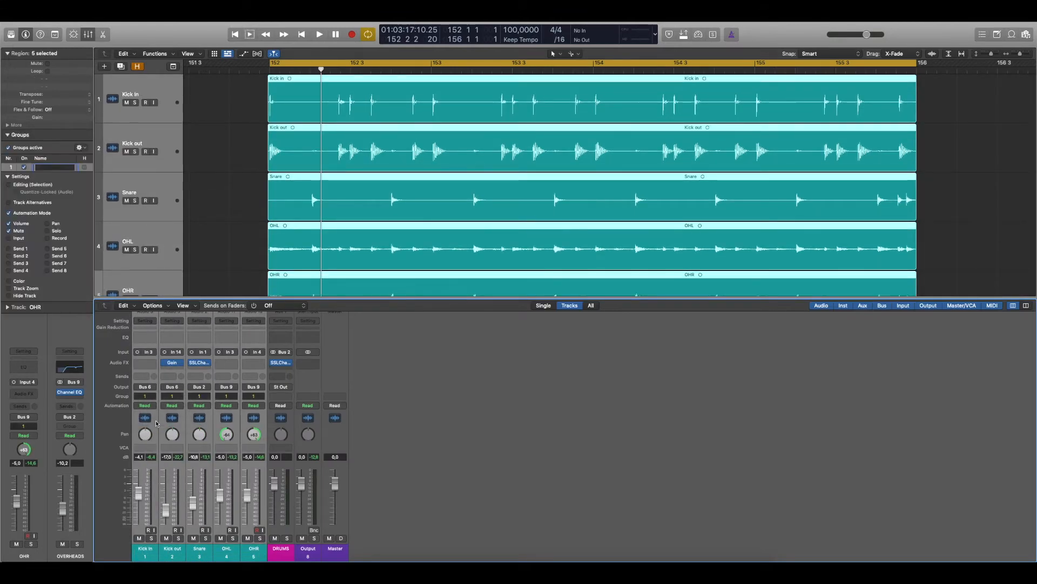
pyautogui.press('Return')
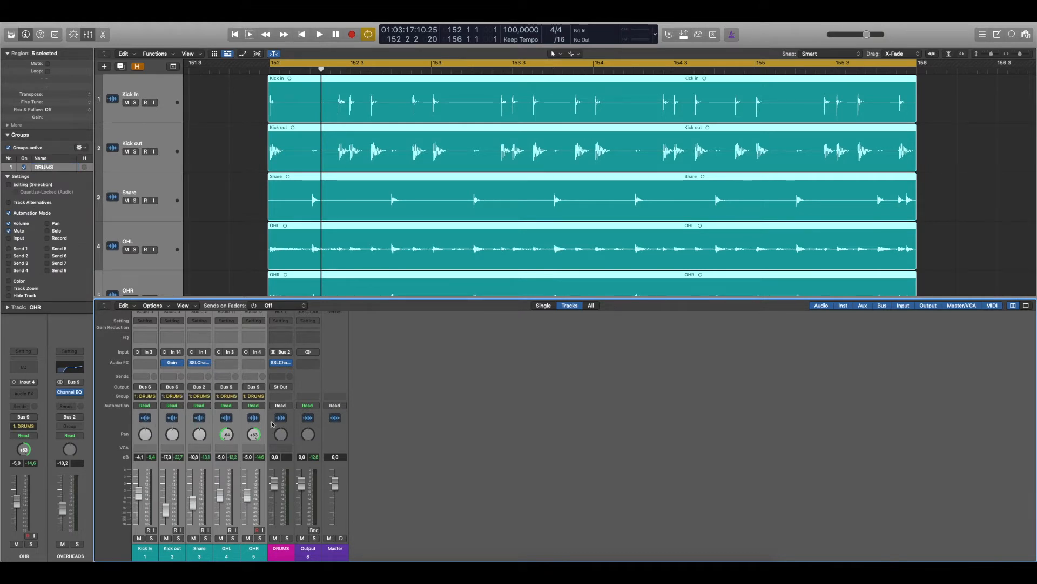
# Step: Mute and unmute the OHR channel to test the linked mute of the DRUMS group
pyautogui.click(280, 556)
pyautogui.click(254, 551)
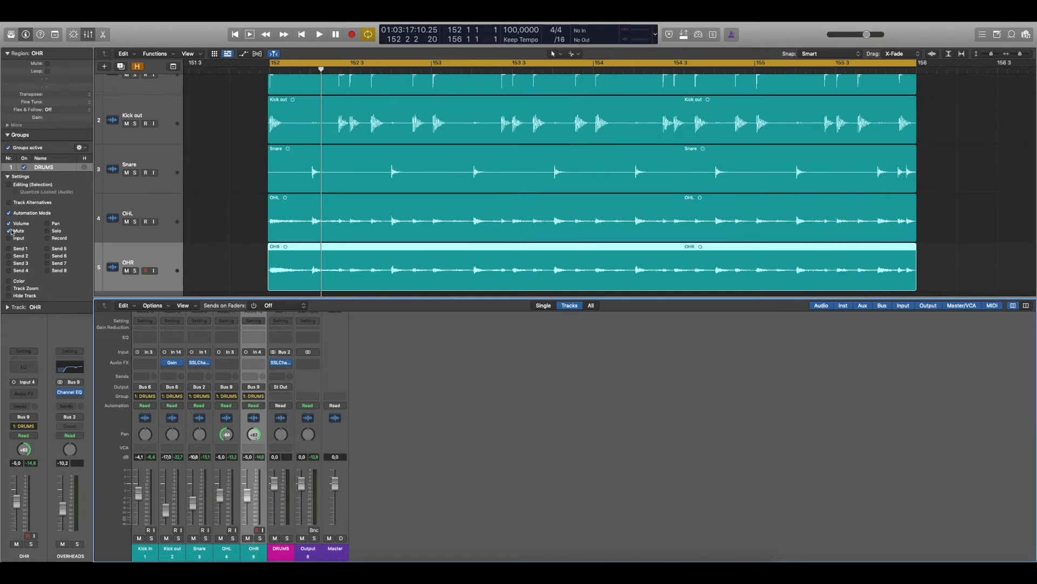
pyautogui.click(249, 539)
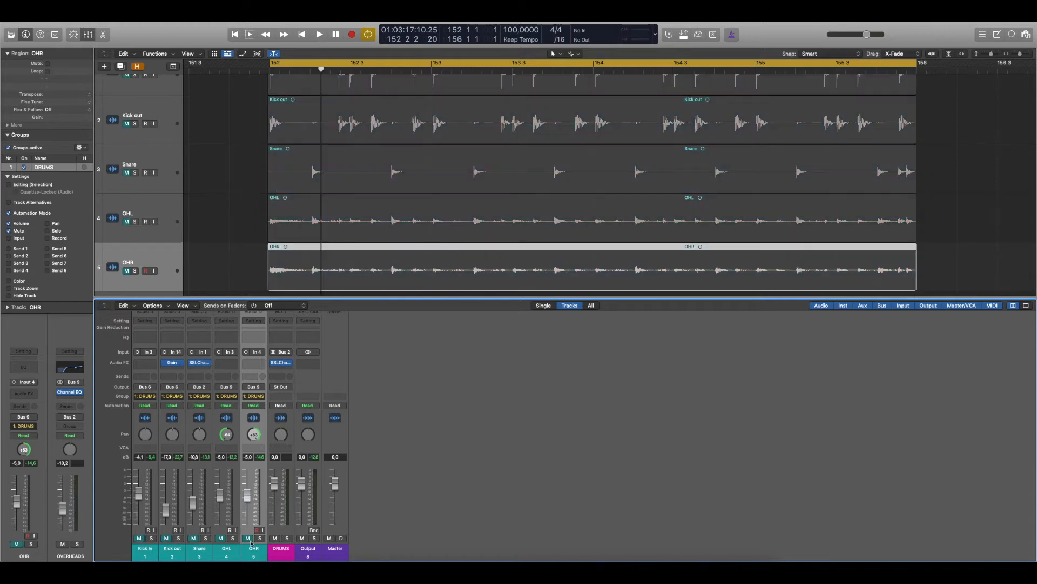
pyautogui.click(248, 538)
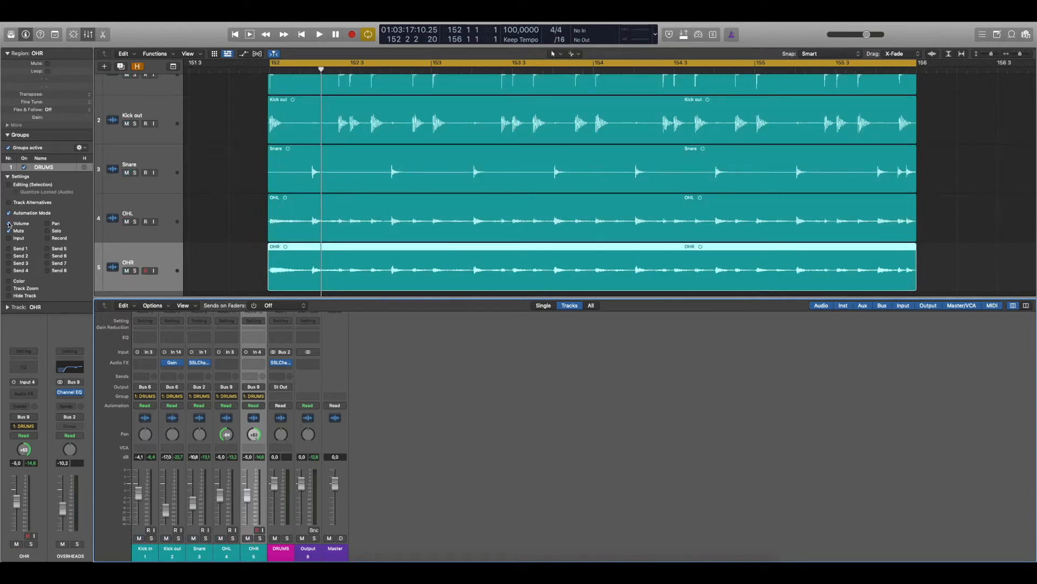
# Step: Turn off Automation Mode, Volume and Mute for the DRUMS group, enable Editing (Selection), and close the mixer
pyautogui.click(10, 231)
pyautogui.click(249, 538)
pyautogui.click(248, 538)
pyautogui.click(20, 225)
pyautogui.click(20, 184)
pyautogui.press('x')
# Step: Test the linked selection of the grouped drum regions and collapse the group settings
pyautogui.click(235, 267)
pyautogui.click(289, 209)
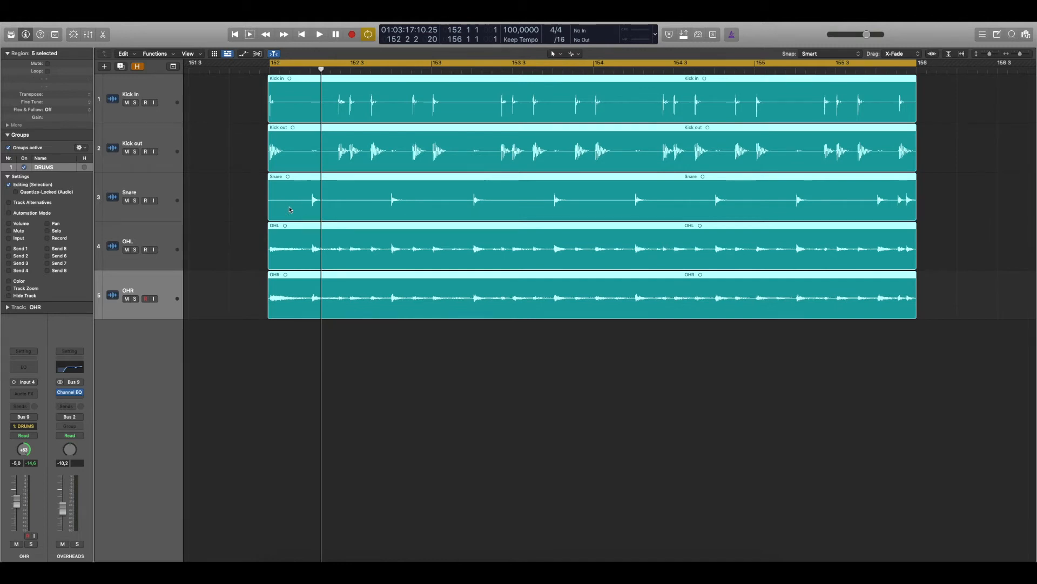
pyautogui.click(247, 209)
pyautogui.scroll(5, 247, 208)
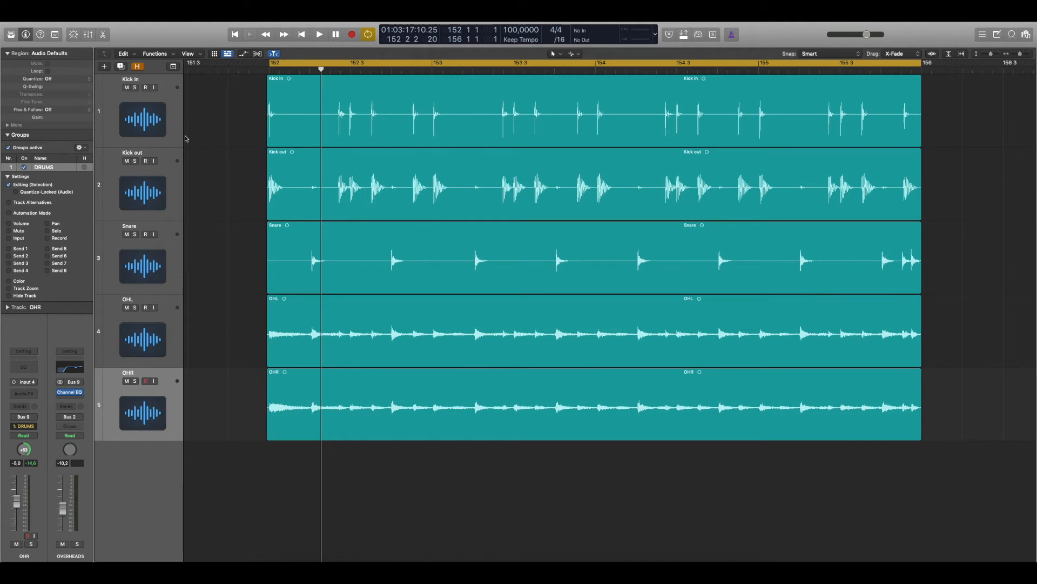
pyautogui.click(9, 135)
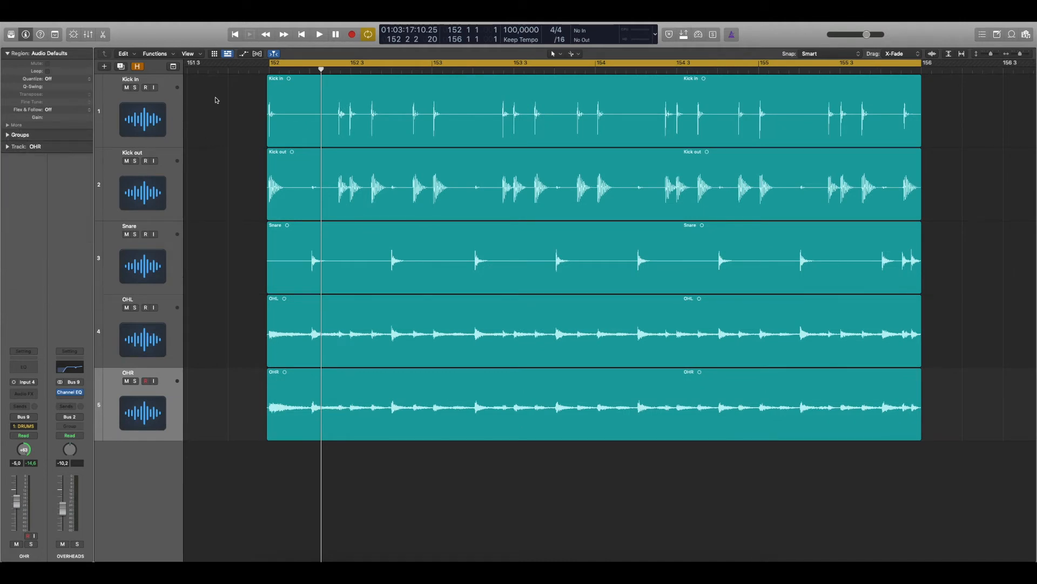
pyautogui.press('super+a')
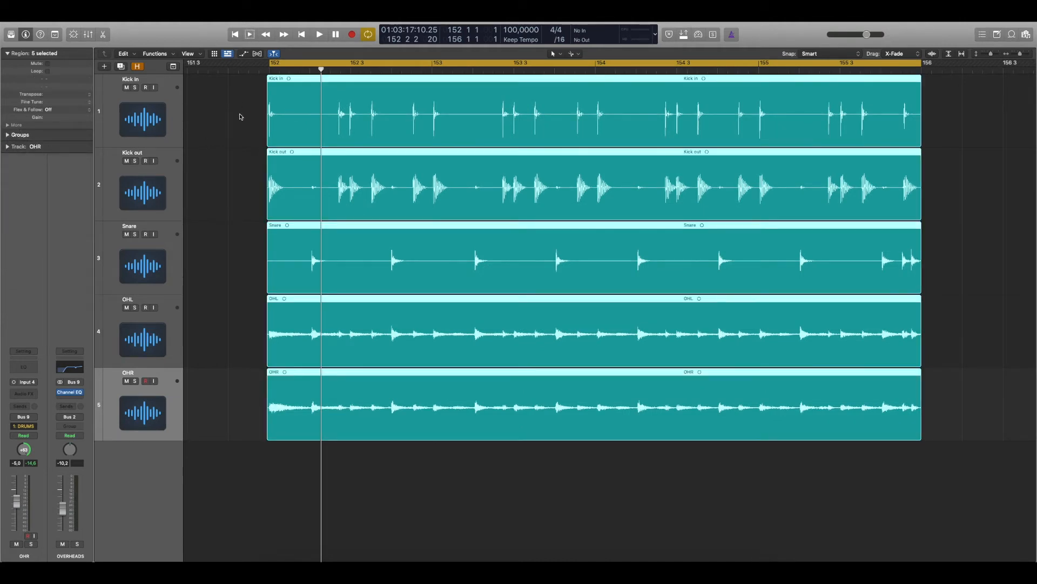
pyautogui.click(241, 117)
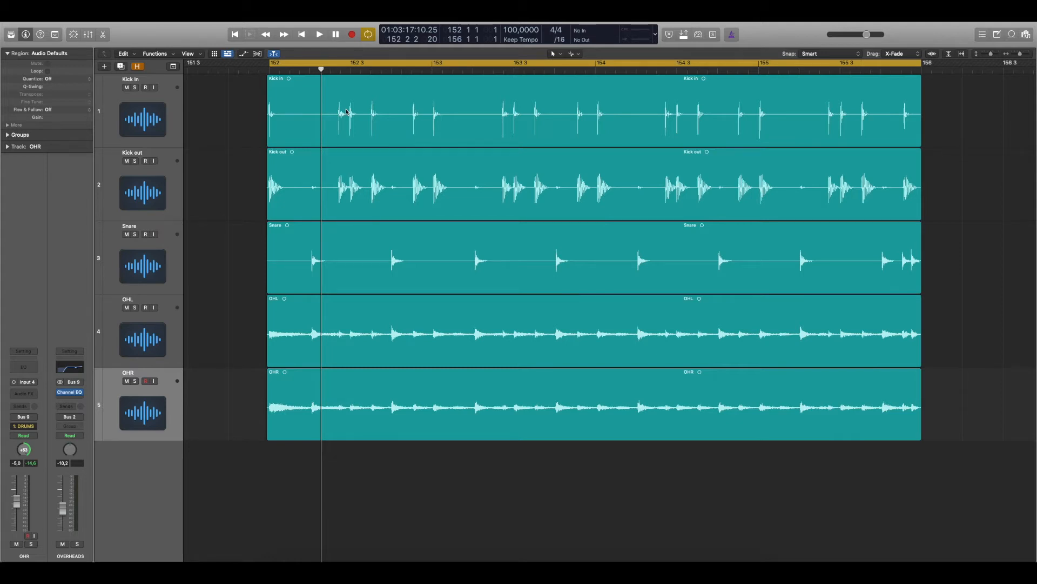
# Step: Place the playhead at the start of bar 152 and compare the first kick hit with the grid
pyautogui.press('super+Right')
pyautogui.press('super+Right')
pyautogui.press('super+Right')
pyautogui.press('super+Right')
pyautogui.press('super+Right')
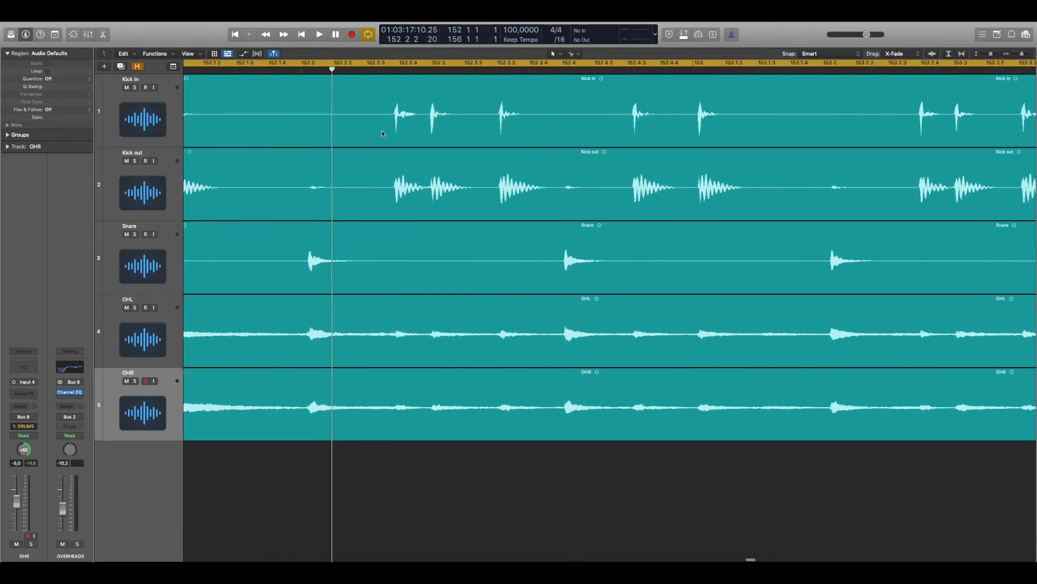
pyautogui.hscroll(-5, 382, 134)
pyautogui.press('super+Right')
pyautogui.hscroll(-1, 383, 134)
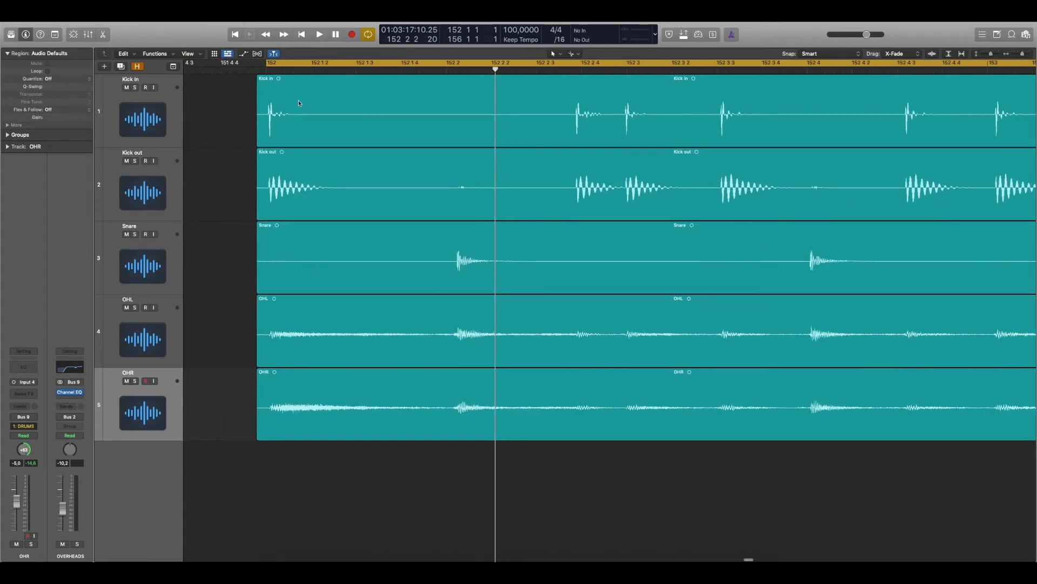
pyautogui.click(266, 70)
pyautogui.press('super+Right')
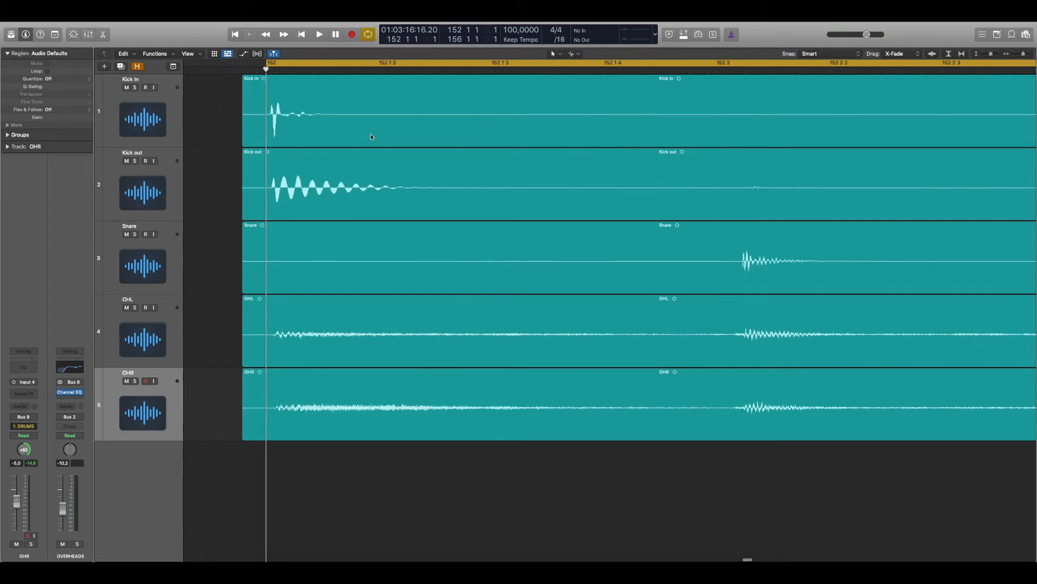
# Step: Place the playhead at 152 2 and compare the first snare hit with the grid
pyautogui.press('super+Left')
pyautogui.press('super+Left')
pyautogui.press('super+Left')
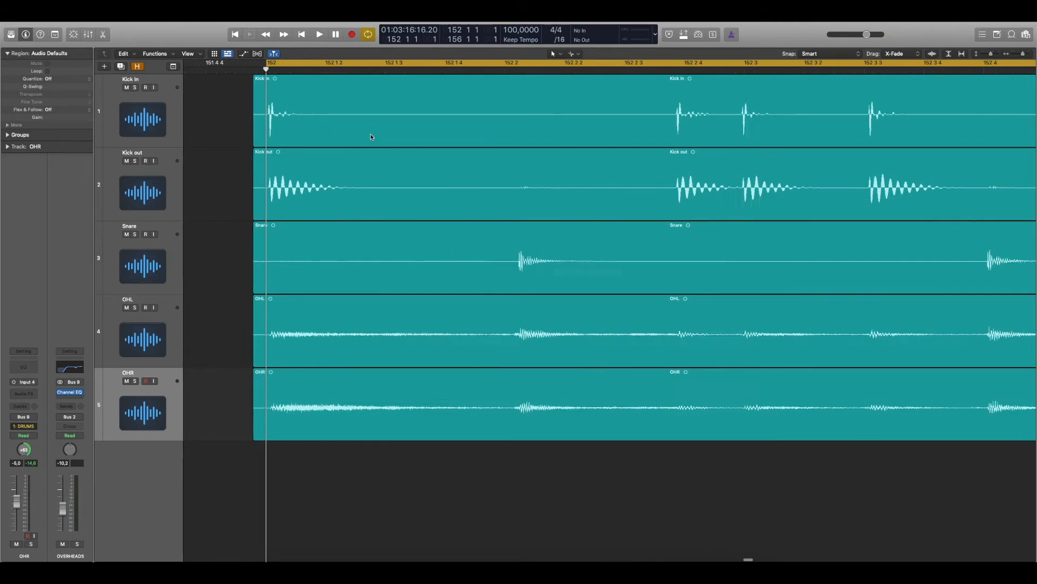
pyautogui.press('super+Left')
pyautogui.click(386, 70)
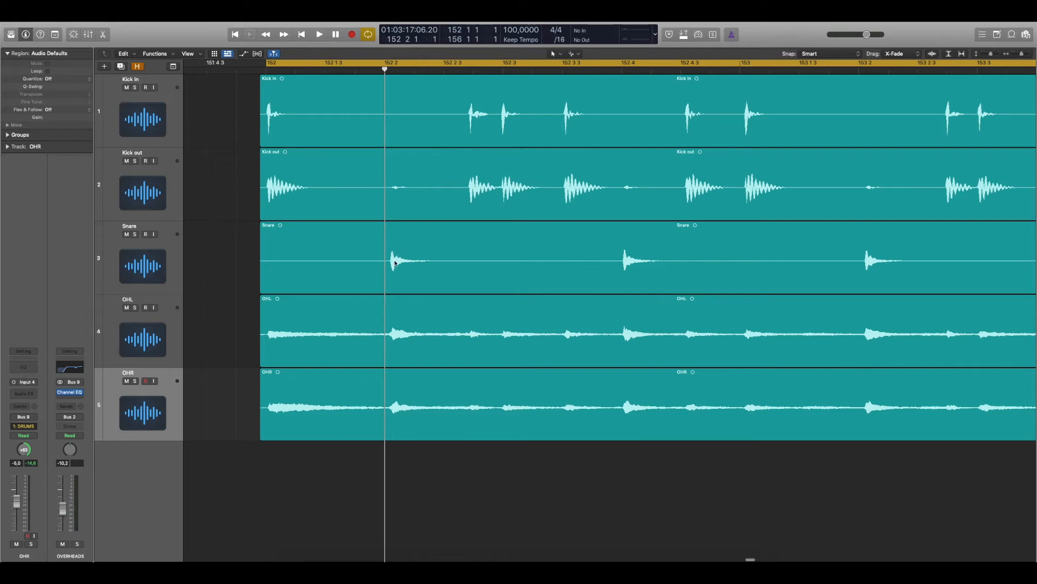
# Step: Place the playhead at 152 3 and split the grouped drum regions just before the kick hit there
pyautogui.click(504, 69)
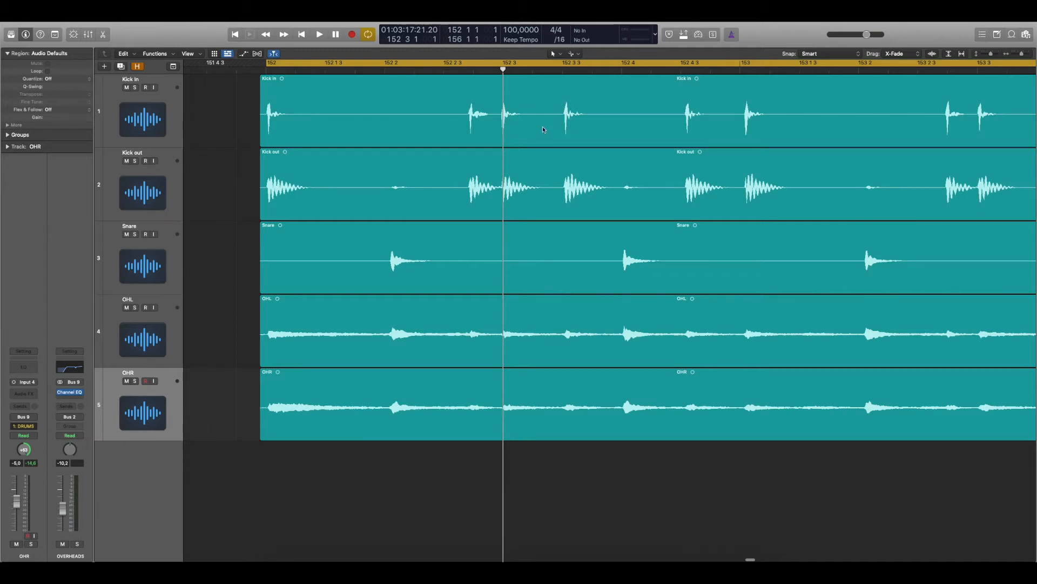
pyautogui.press('super+Right')
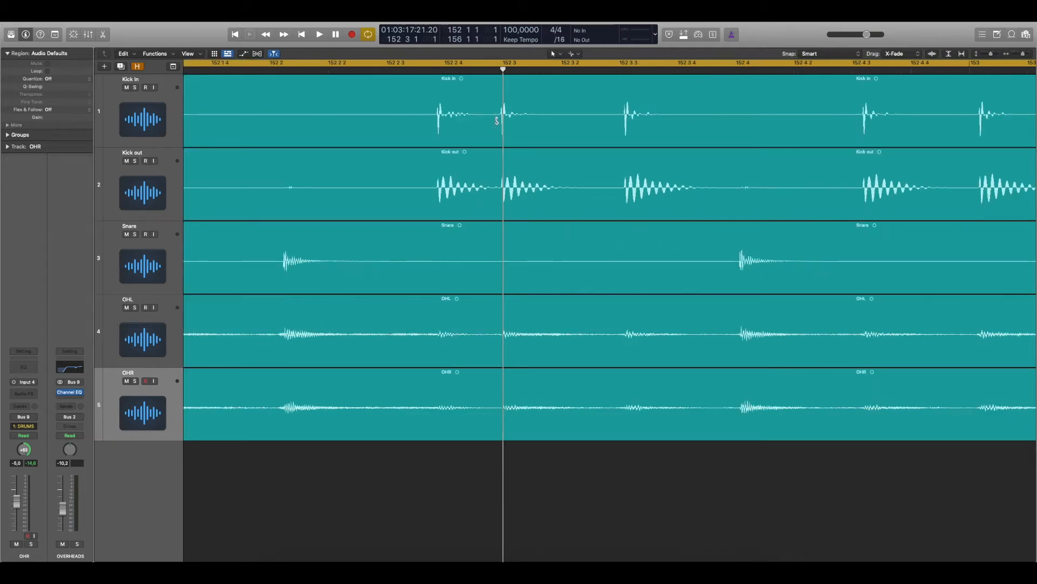
pyautogui.click(497, 120)
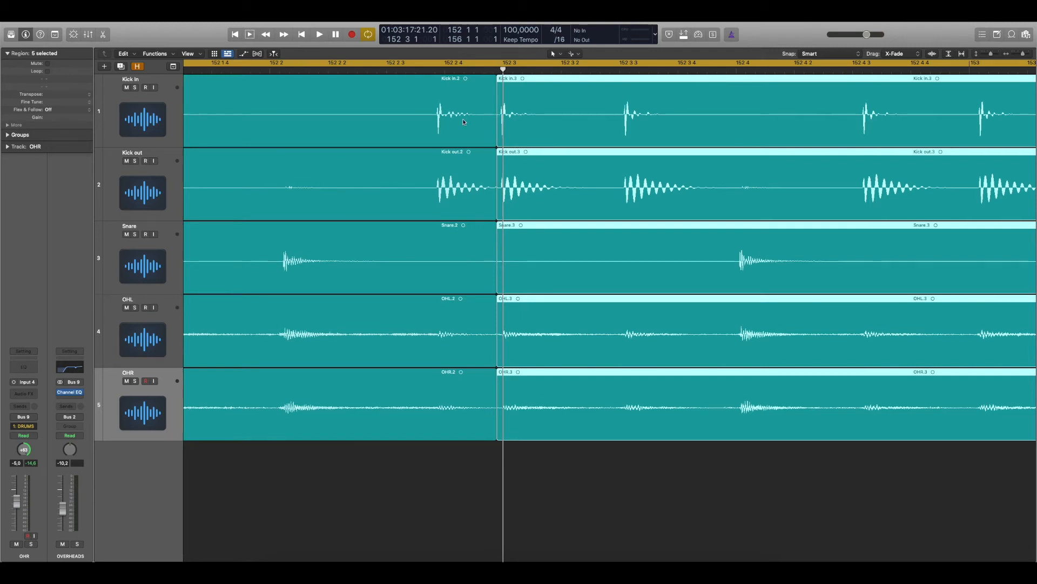
# Step: Move the first part of the drum regions slightly earlier so the opening kick lands on bar 152
pyautogui.hscroll(-5, 462, 118)
pyautogui.hscroll(-3, 429, 124)
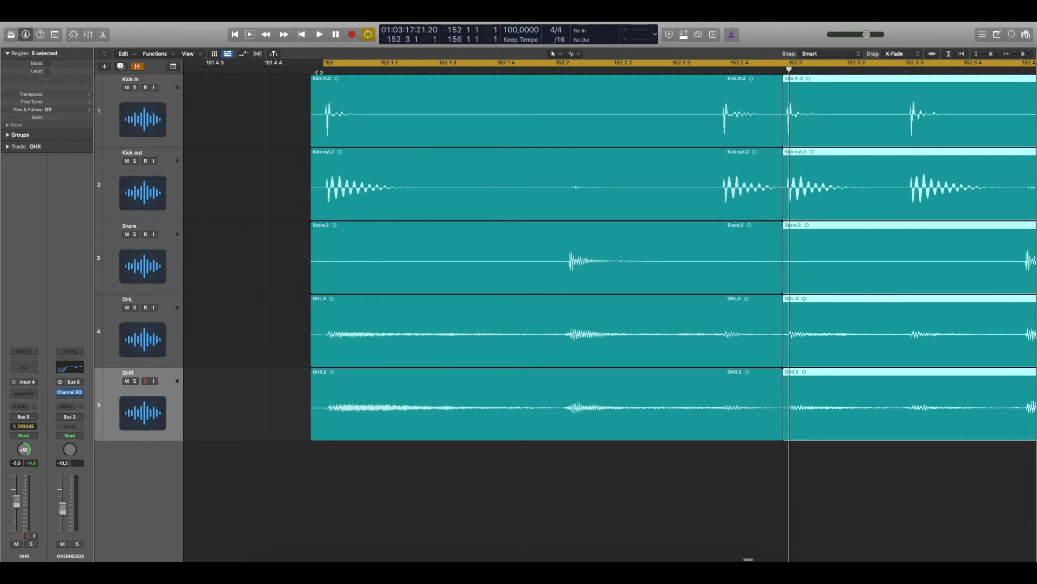
pyautogui.click(323, 70)
pyautogui.press('super+Right')
pyautogui.press('super+Right')
pyautogui.press('super+Right')
pyautogui.hscroll(-12, 420, 123)
pyautogui.click(420, 123)
pyautogui.hscroll(-20, 420, 123)
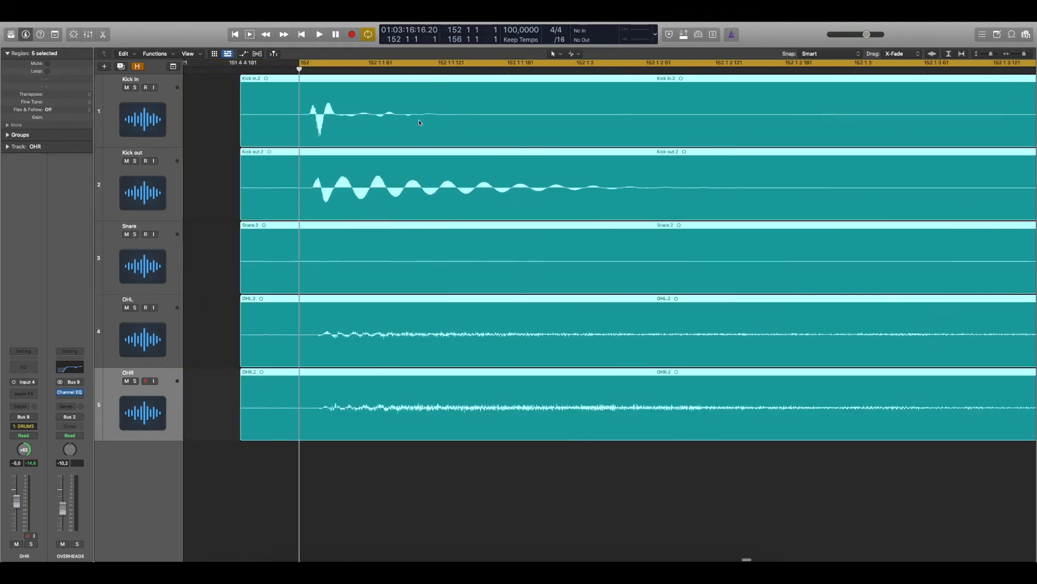
pyautogui.keyDown('shift'); pyautogui.click(494, 121); pyautogui.keyUp('shift')
pyautogui.moveTo(493, 121); pyautogui.dragTo(485, 125)
# Step: Split the drum regions just before the first snare hit and move the snare part earlier onto 152 2
pyautogui.press('super+Left')
pyautogui.press('super+Left')
pyautogui.press('super+Left')
pyautogui.hscroll(8, 585, 105)
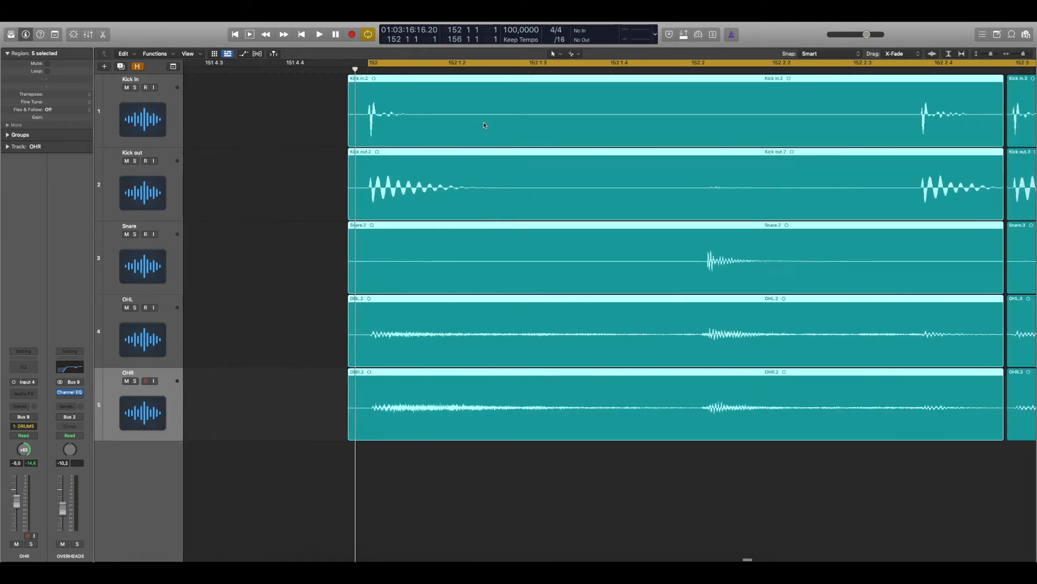
pyautogui.click(592, 73)
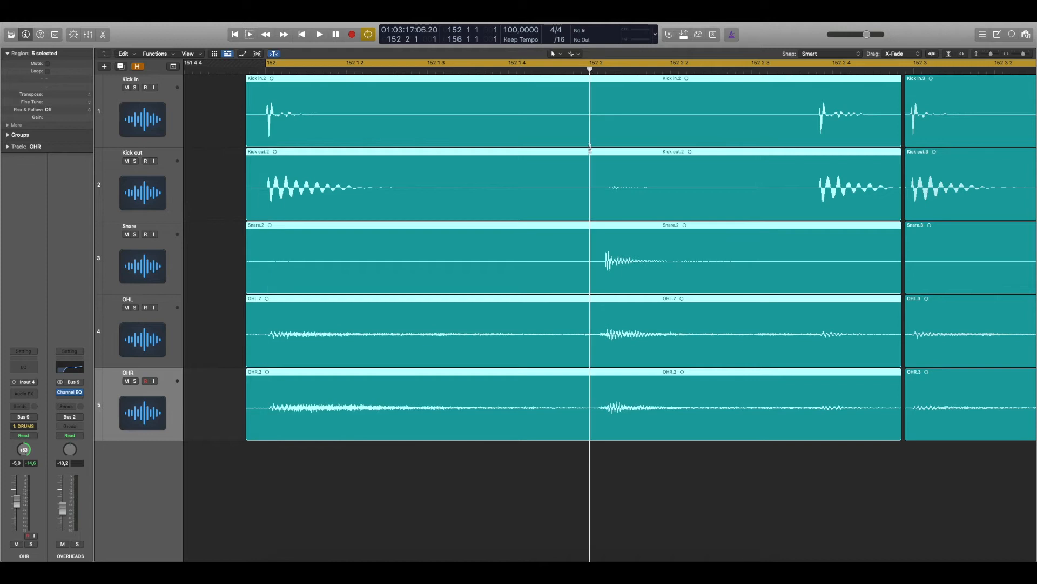
pyautogui.click(598, 274)
pyautogui.moveTo(691, 269); pyautogui.dragTo(676, 269)
# Step: Trim the region boundary before the first snare to shorten the crossfade, and nudge the snare part slightly earlier
pyautogui.hscroll(3, 522, 285)
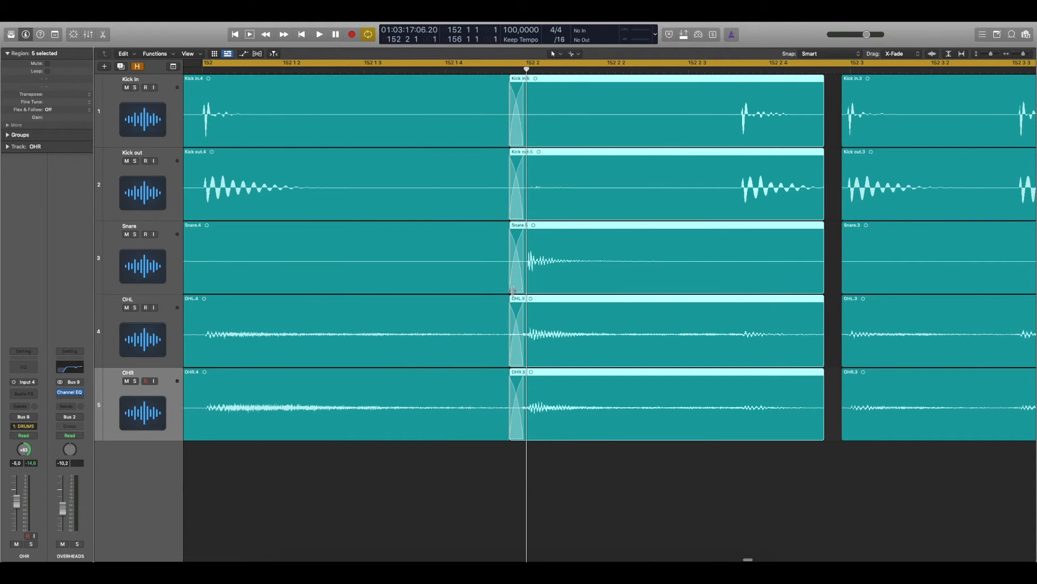
pyautogui.moveTo(513, 291)
pyautogui.mouseDown()
pyautogui.moveTo(529, 289)
pyautogui.moveTo(503, 289)
pyautogui.moveTo(517, 289)
pyautogui.mouseUp()
pyautogui.press('super+Right')
pyautogui.press('super+Right')
pyautogui.press('super+Right')
pyautogui.press('super+Right')
pyautogui.press('super+Right')
pyautogui.click(459, 286)
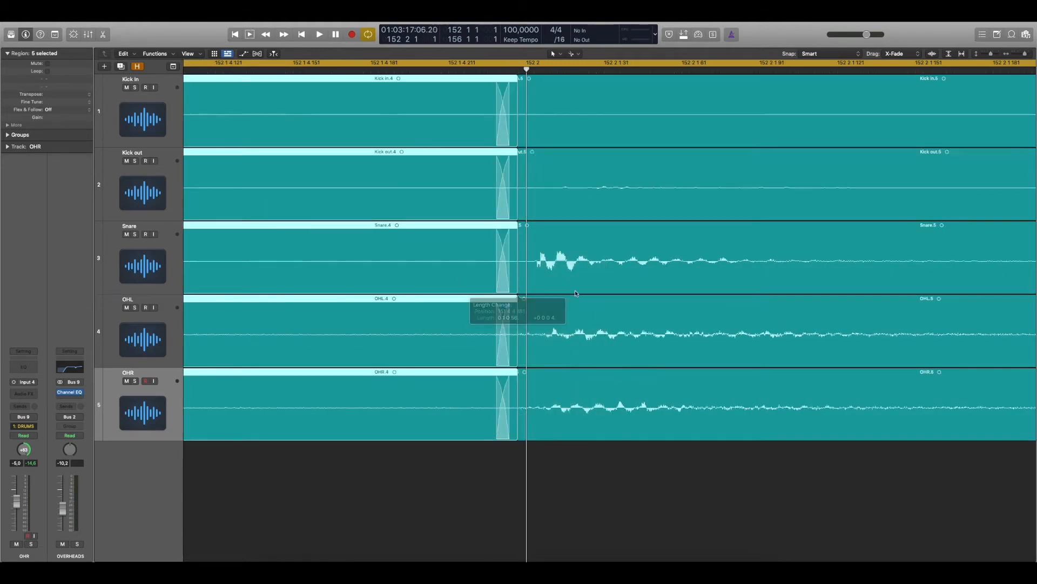
pyautogui.click(619, 290)
pyautogui.moveTo(618, 279); pyautogui.dragTo(612, 277)
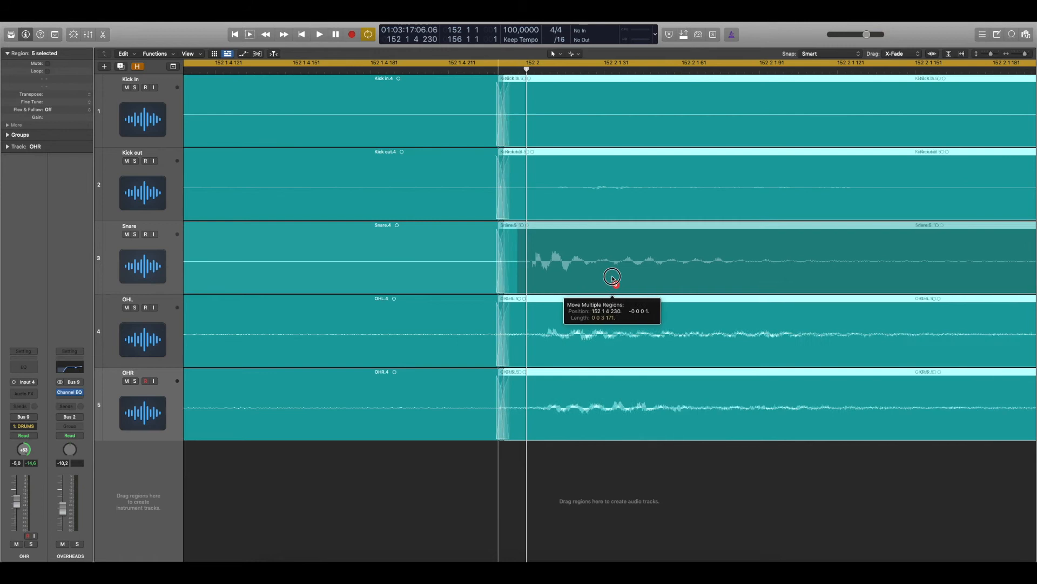
# Step: Split the drum regions just before the kick near 152 2 4 and move that part later onto the grid line, closing the gap before it
pyautogui.press('super+Left')
pyautogui.press('super+Left')
pyautogui.press('super+Left')
pyautogui.press('super+Left')
pyautogui.press('super+Left')
pyautogui.hscroll(3, 583, 241)
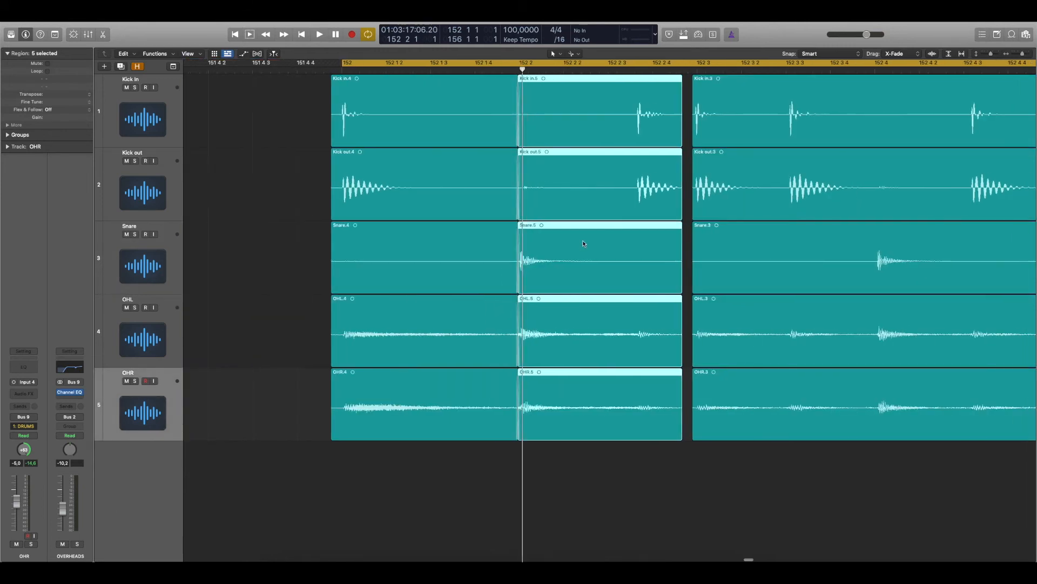
pyautogui.hscroll(3, 595, 105)
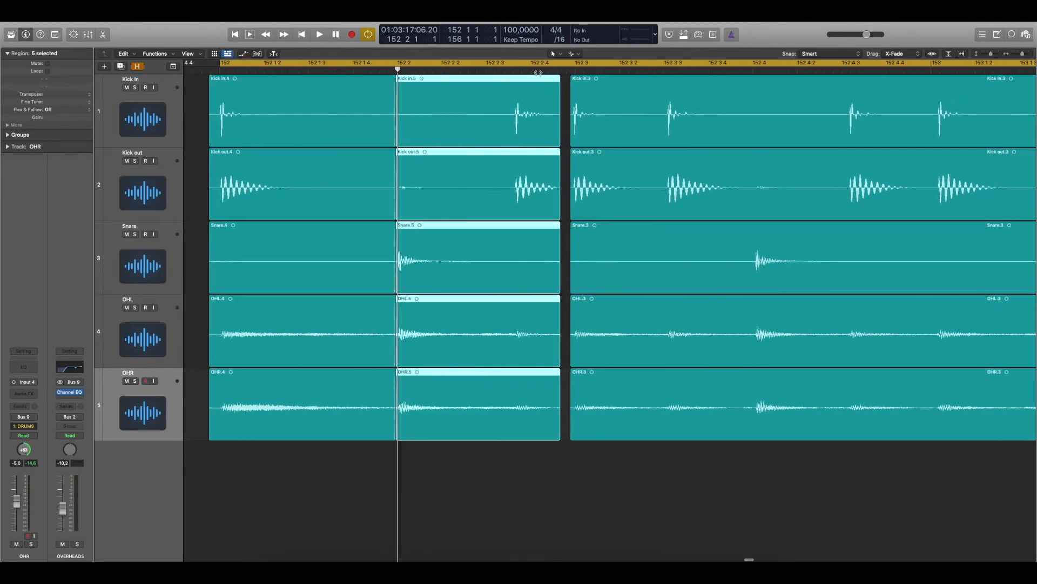
pyautogui.press('super+Right')
pyautogui.press('super+Right')
pyautogui.press('super+Right')
pyautogui.hscroll(3, 523, 121)
pyautogui.click(559, 122)
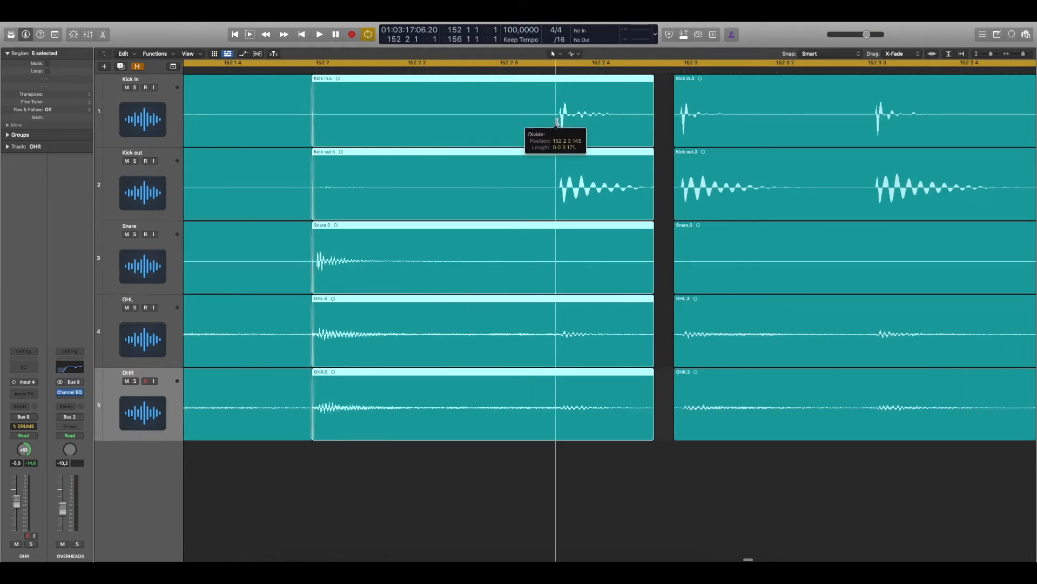
pyautogui.moveTo(581, 117); pyautogui.dragTo(553, 144)
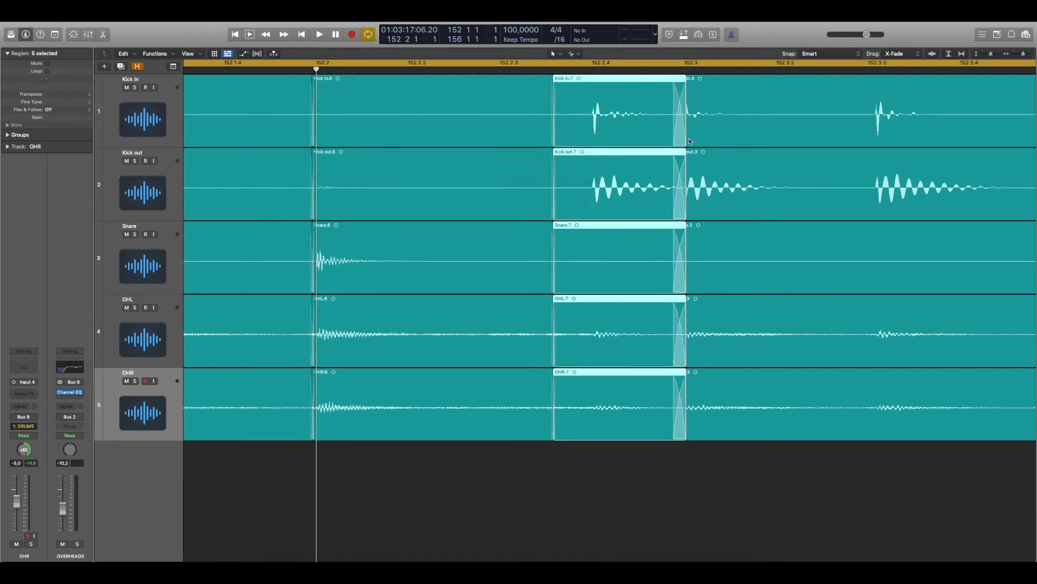
# Step: Trim the region boundary before the kick at 152 3 to shorten the crossfade, and set the playhead on 152 3
pyautogui.moveTo(678, 144); pyautogui.dragTo(675, 144)
pyautogui.hscroll(5, 702, 142)
pyautogui.hscroll(1, 701, 142)
pyautogui.click(552, 69)
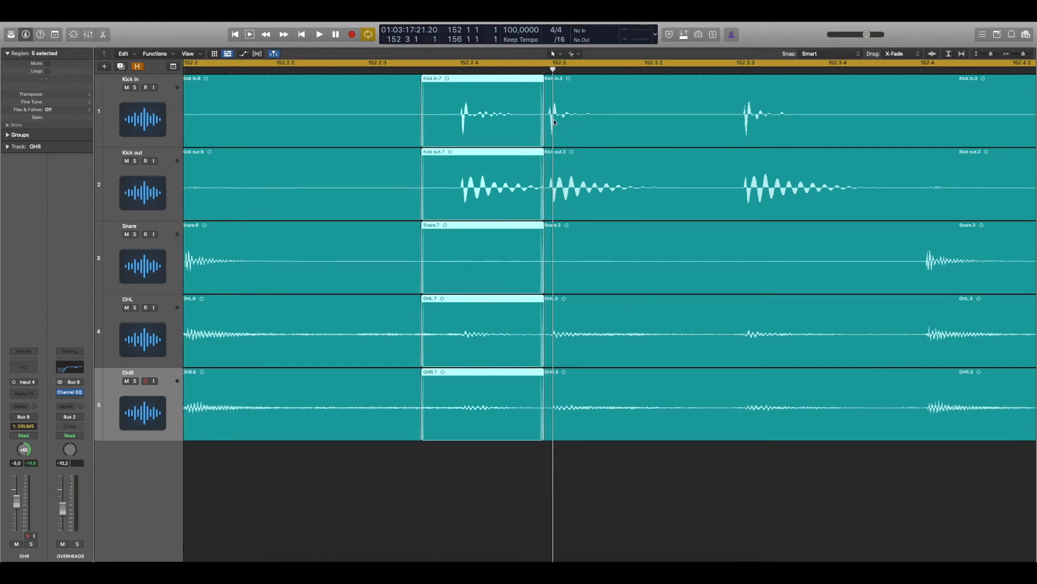
# Step: Split the drum regions just before the kick near 153 2 4
pyautogui.hscroll(6, 549, 117)
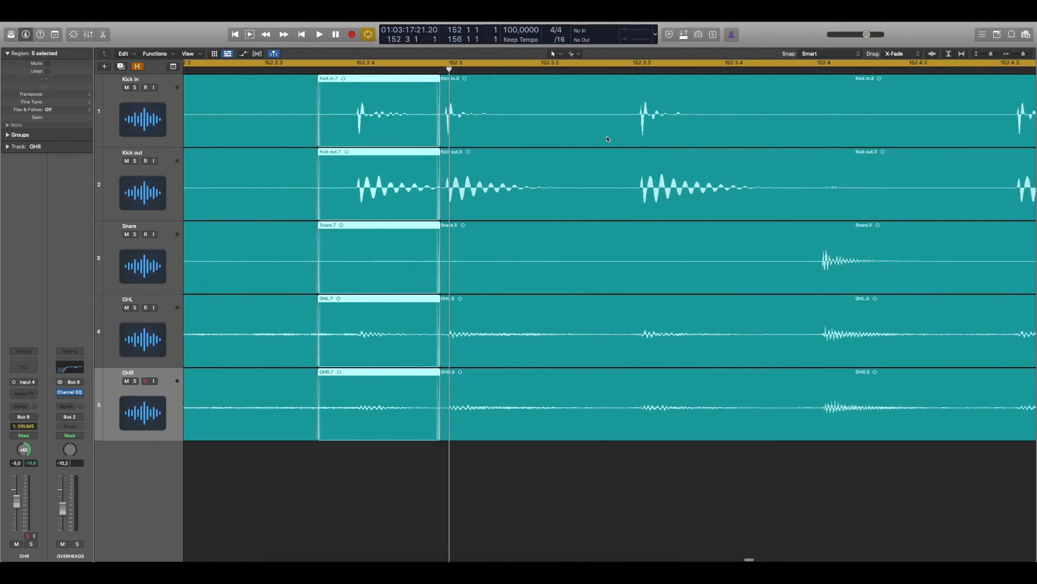
pyautogui.hscroll(20, 608, 139)
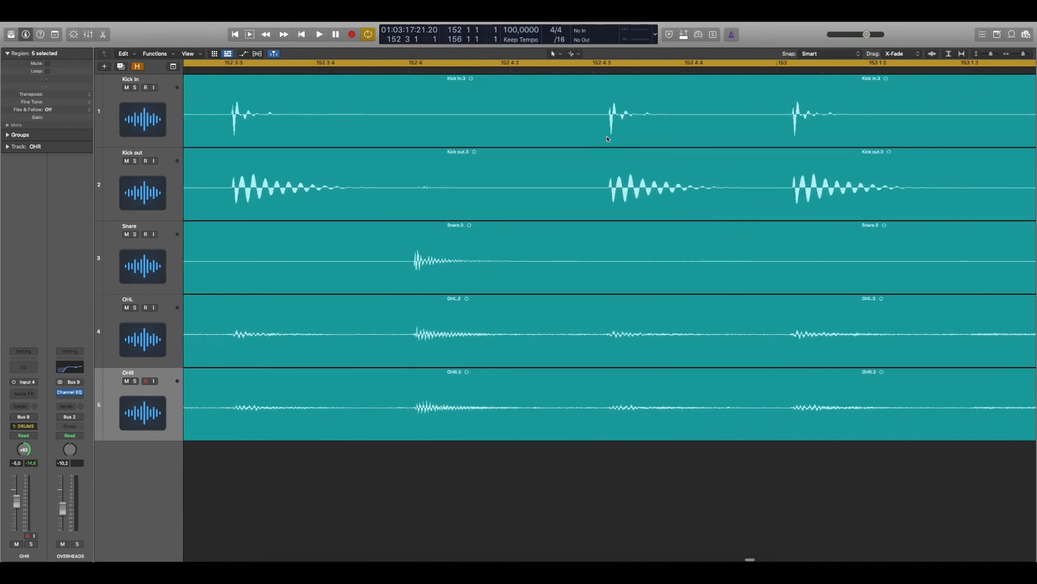
pyautogui.hscroll(18, 608, 139)
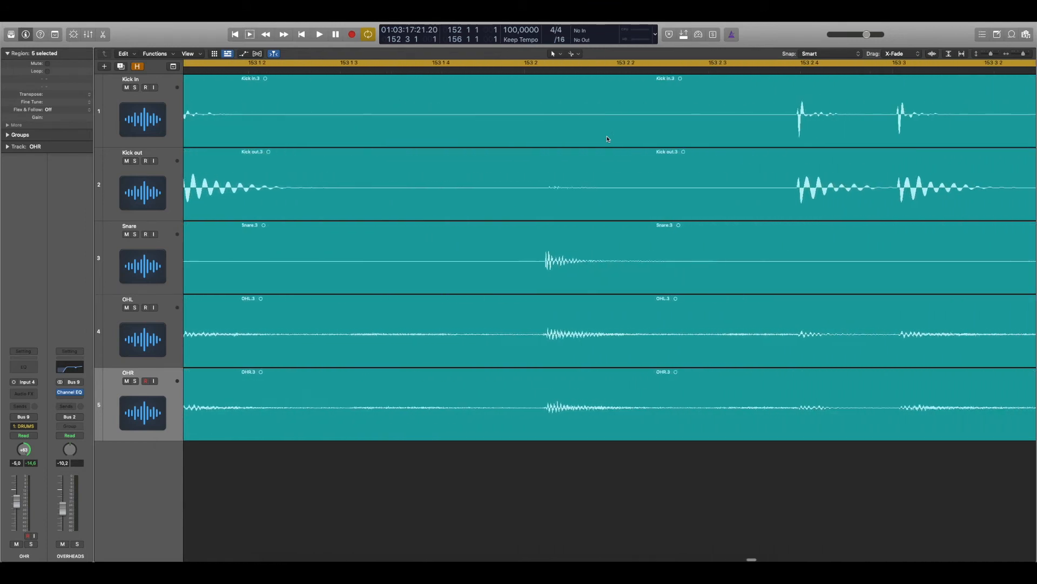
pyautogui.hscroll(2, 608, 138)
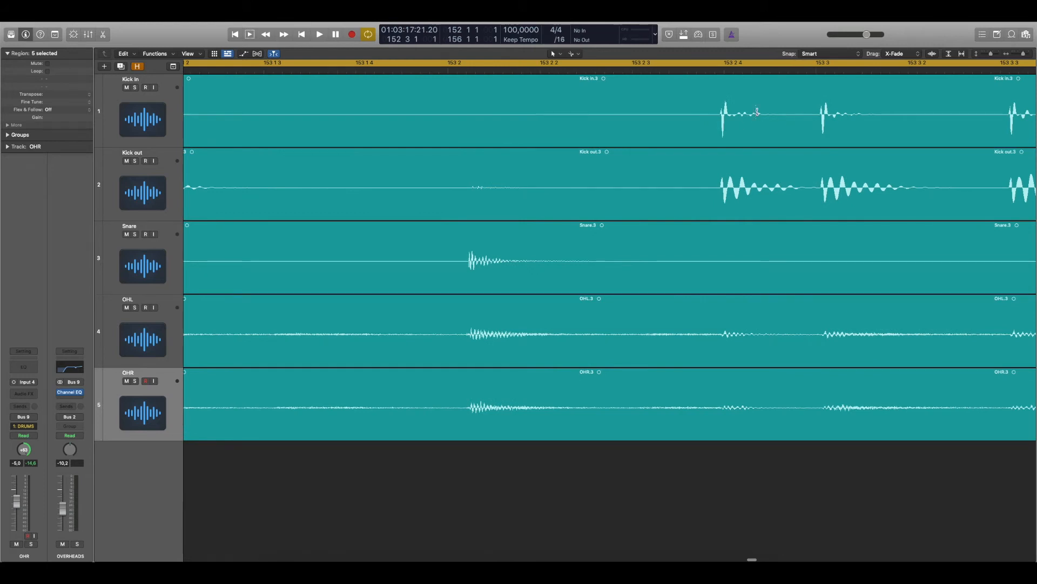
pyautogui.click(716, 121)
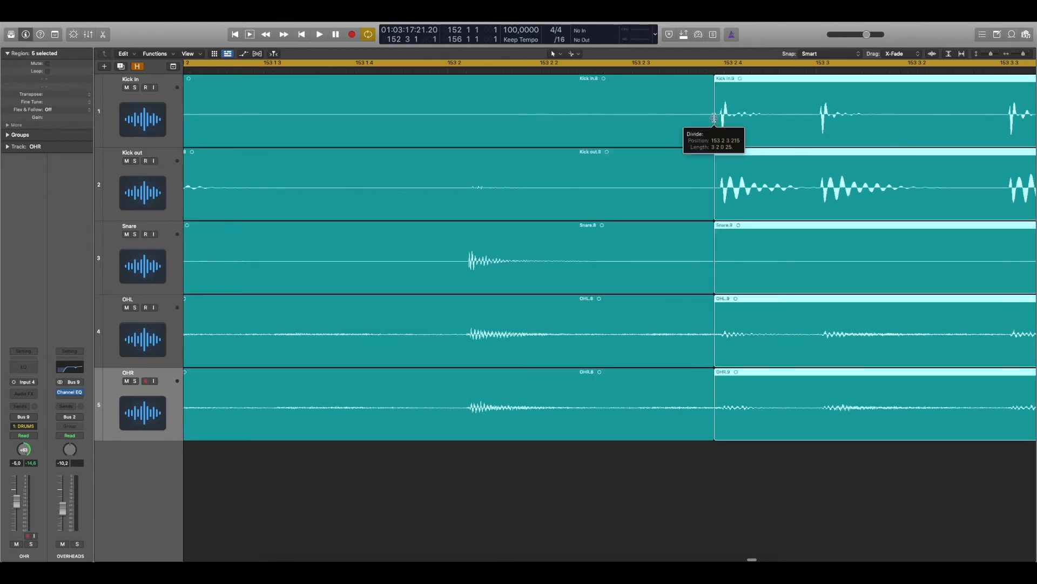
# Step: Move the drum part starting at the 152 3 kick slightly later onto the grid line and trim the boundary before it
pyautogui.hscroll(-20, 640, 120)
pyautogui.hscroll(-20, 640, 120)
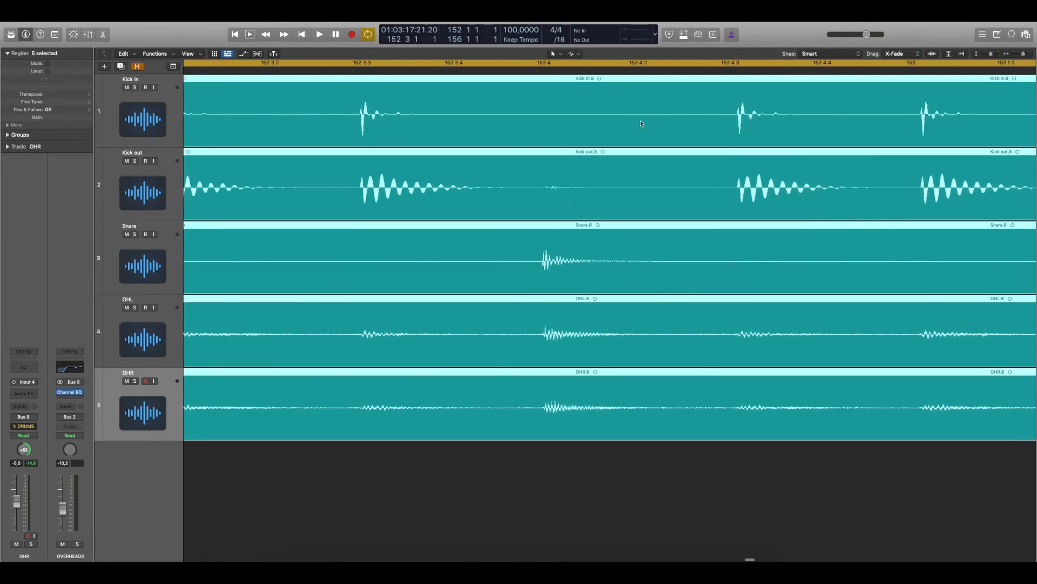
pyautogui.moveTo(640, 120); pyautogui.dragTo(644, 120)
pyautogui.moveTo(513, 145); pyautogui.dragTo(518, 143)
pyautogui.click(509, 142)
pyautogui.click(550, 138)
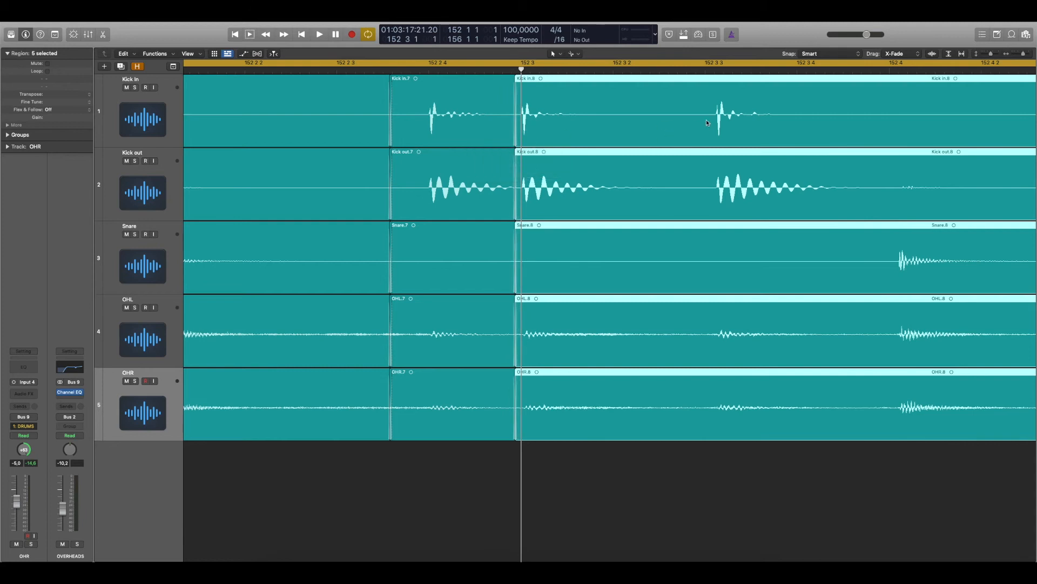
# Step: Split the drum regions just before the kick at 152 3 3 and move that part slightly earlier onto the grid
pyautogui.press('super+Left')
pyautogui.press('super+Left')
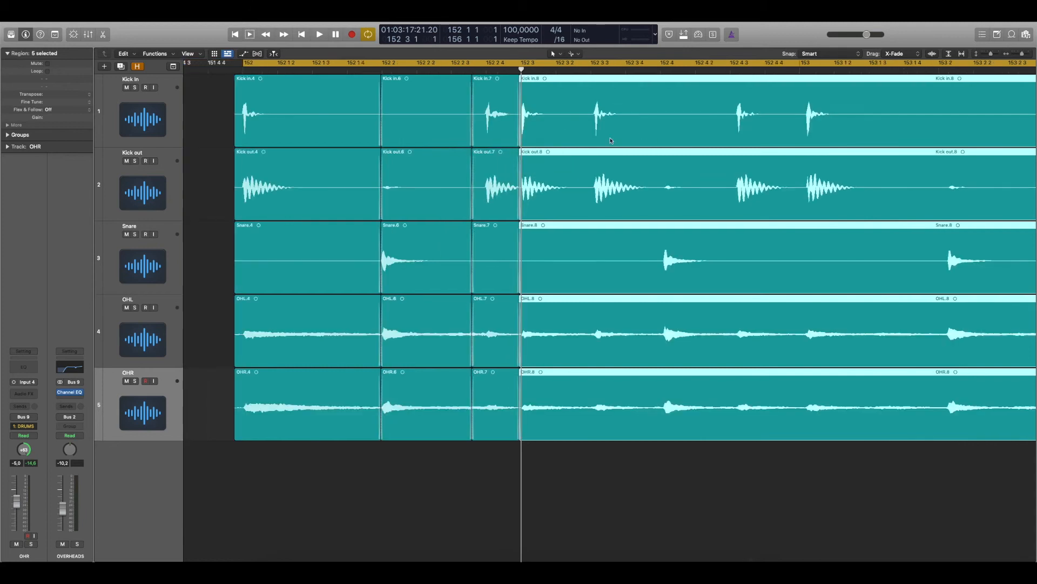
pyautogui.hscroll(3, 611, 141)
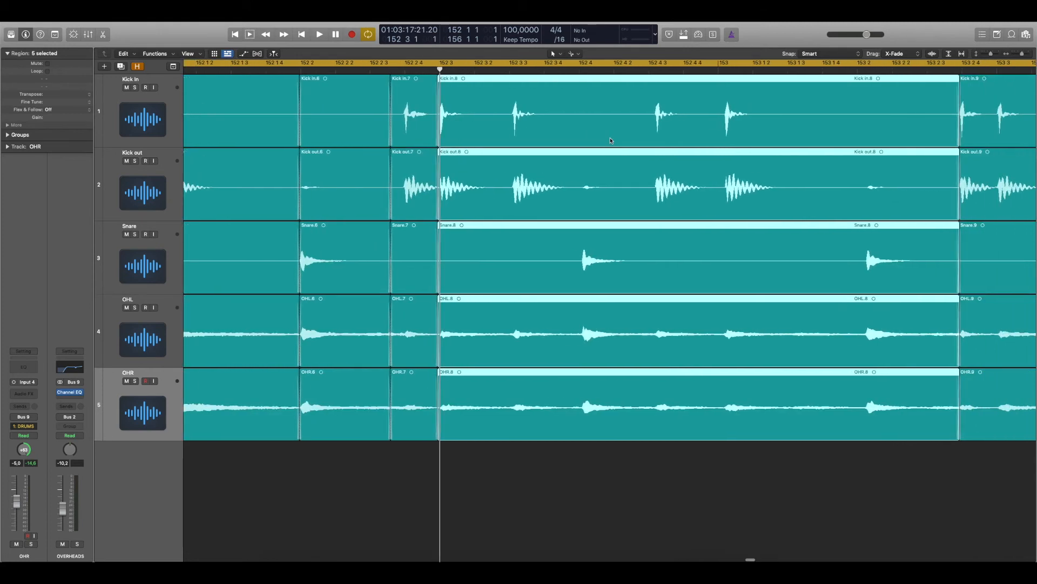
pyautogui.scroll(6, 611, 141)
pyautogui.keyDown('super'); pyautogui.click(594, 125); pyautogui.keyUp('super')
pyautogui.scroll(-5, 594, 124)
pyautogui.moveTo(595, 124); pyautogui.dragTo(592, 124)
# Step: Split the drum regions just before the kick at 152 4 3 and move that part earlier onto the grid line
pyautogui.click(599, 70)
pyautogui.click(679, 70)
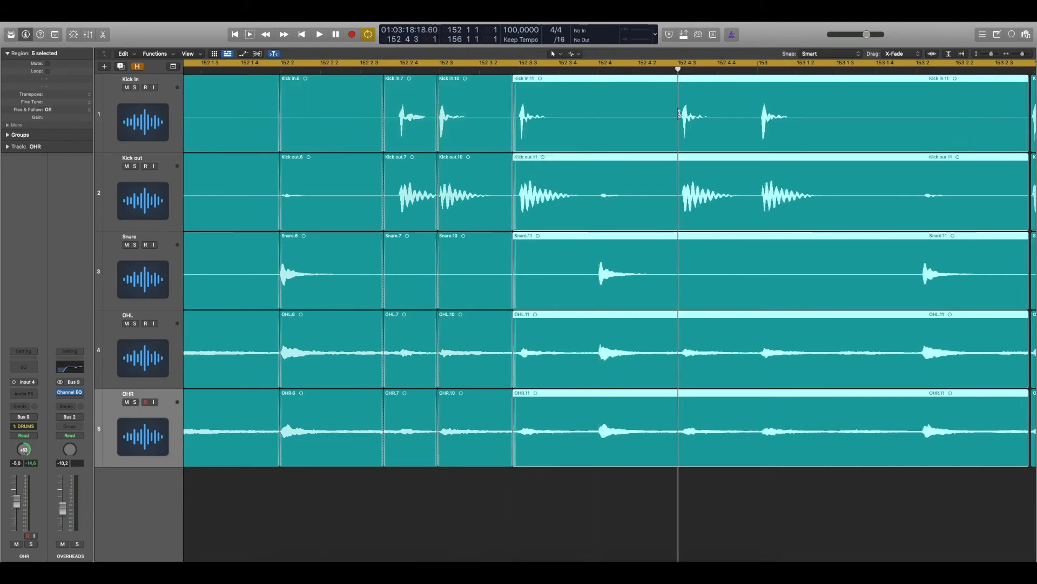
pyautogui.keyDown('super'); pyautogui.click(679, 114); pyautogui.keyUp('super')
pyautogui.moveTo(725, 115); pyautogui.dragTo(719, 115)
# Step: Split the drum regions just before the snare at 153 2 and move that part slightly earlier onto the grid
pyautogui.click(757, 70)
pyautogui.hscroll(3, 762, 69)
pyautogui.click(774, 70)
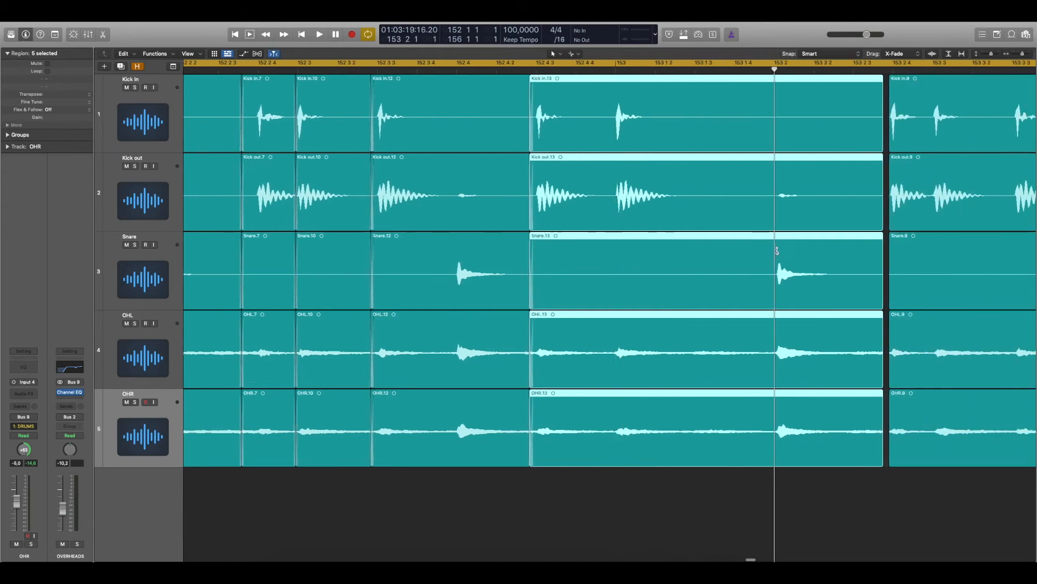
pyautogui.keyDown('super'); pyautogui.click(775, 251); pyautogui.keyUp('super')
pyautogui.moveTo(841, 255); pyautogui.dragTo(838, 255)
# Step: Nudge the drum part at 153 2 4 against the grid and split it just before the kick near 154 3
pyautogui.hscroll(4, 811, 229)
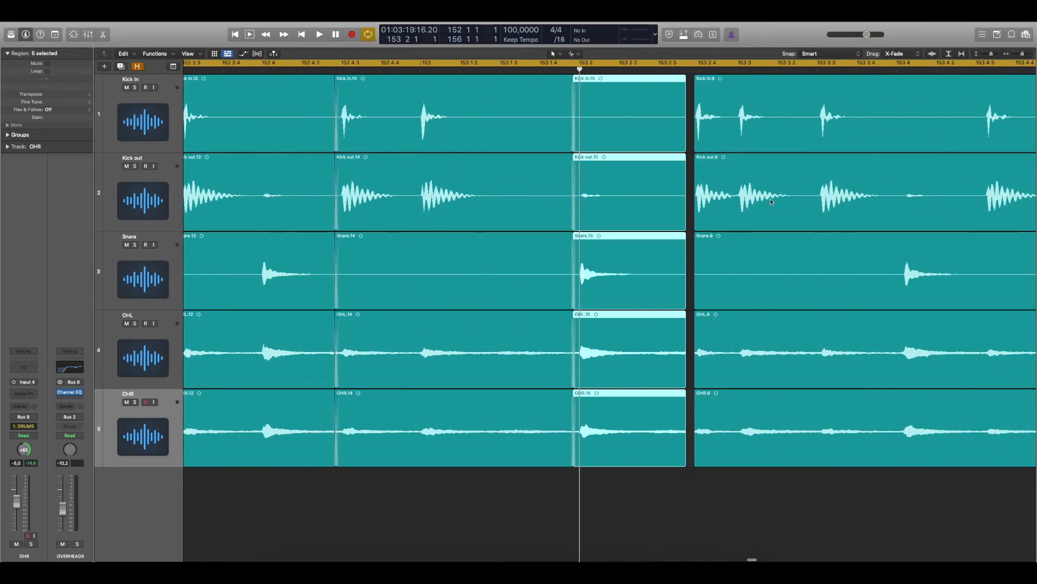
pyautogui.click(699, 69)
pyautogui.moveTo(721, 99); pyautogui.dragTo(720, 100)
pyautogui.hscroll(4, 711, 99)
pyautogui.hscroll(10, 705, 86)
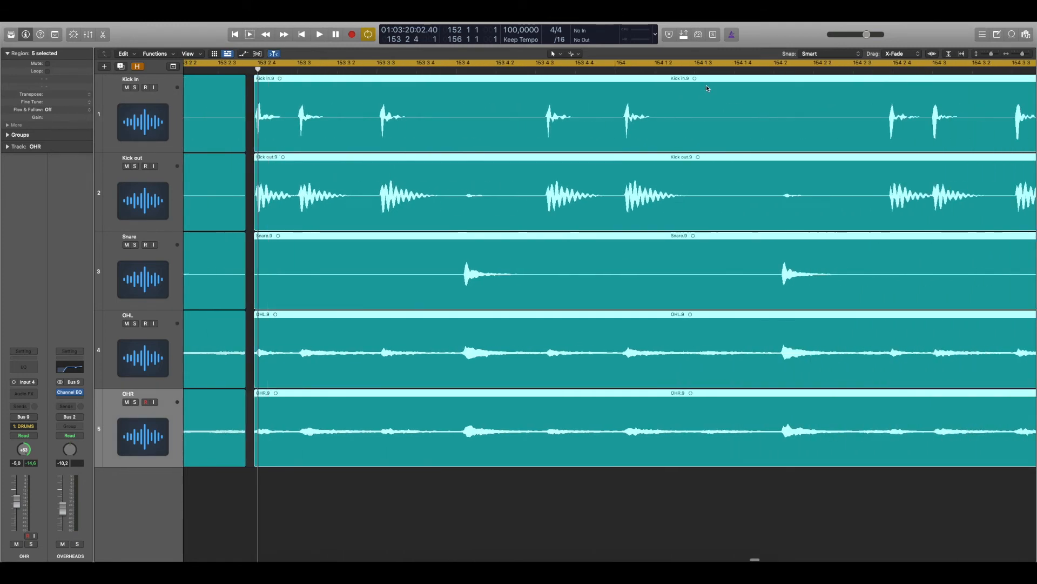
pyautogui.keyDown('super'); pyautogui.click(788, 111); pyautogui.keyUp('super')
# Step: Align the drum part starting at the 153 2 4 kick and extend its front edge to close the gap before it
pyautogui.hscroll(-8, 599, 133)
pyautogui.moveTo(599, 133); pyautogui.dragTo(601, 137)
pyautogui.moveTo(415, 149); pyautogui.dragTo(405, 147)
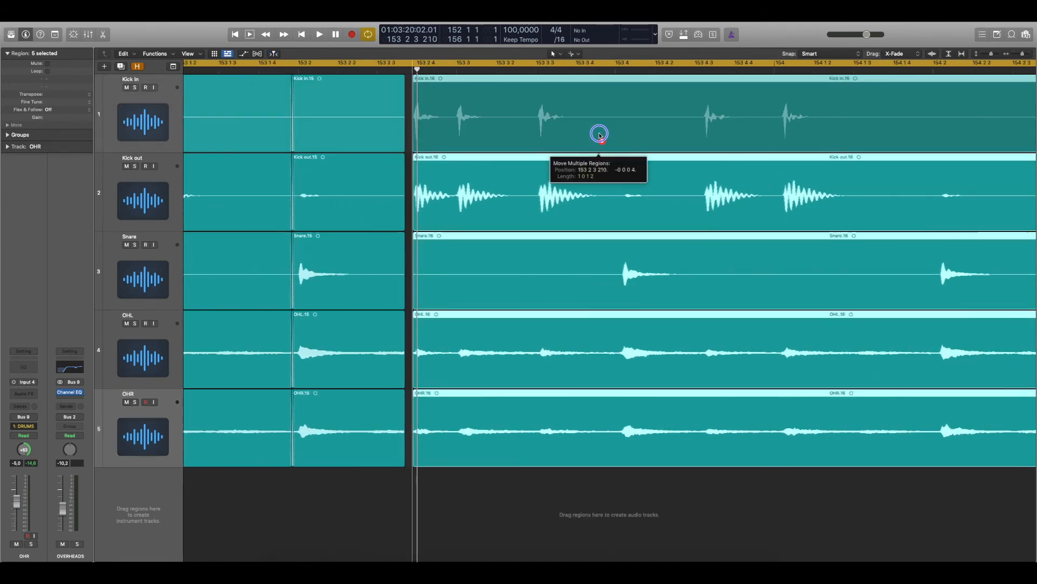
# Step: Split the drum regions just before the kicks at 153 3 and 153 3 3, moving each part slightly earlier onto the grid
pyautogui.click(458, 70)
pyautogui.keyDown('super'); pyautogui.click(458, 119); pyautogui.keyUp('super')
pyautogui.moveTo(515, 123); pyautogui.dragTo(512, 123)
pyautogui.click(536, 69)
pyautogui.keyDown('super'); pyautogui.click(535, 120); pyautogui.keyUp('super')
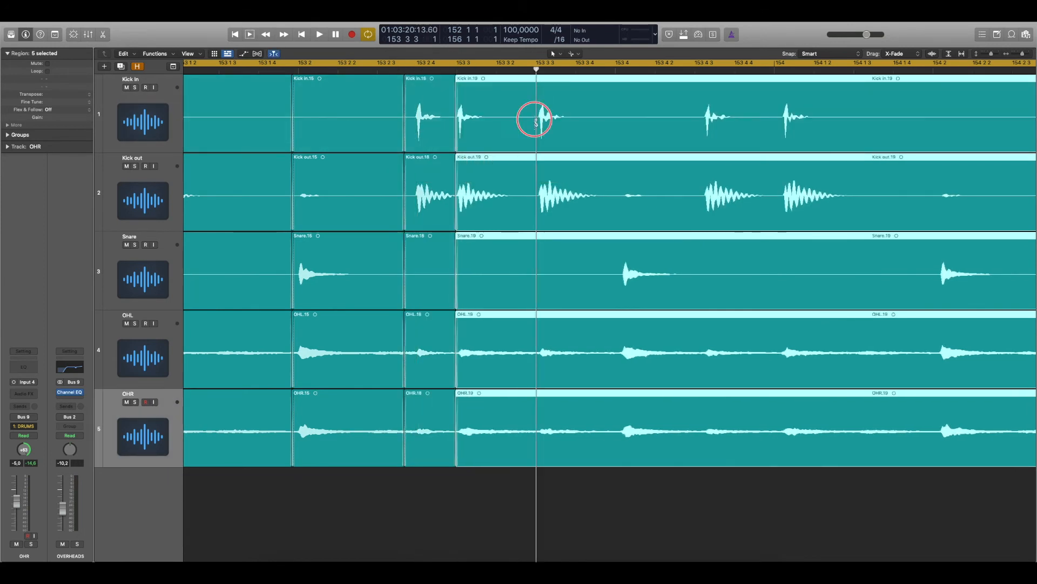
pyautogui.moveTo(599, 119); pyautogui.dragTo(596, 119)
# Step: Split the drum regions before the snare at 153 4 and the kick at 153 4 3, moving each part earlier onto the grid
pyautogui.click(616, 70)
pyautogui.keyDown('super'); pyautogui.click(615, 282); pyautogui.keyUp('super')
pyautogui.moveTo(666, 282); pyautogui.dragTo(660, 283)
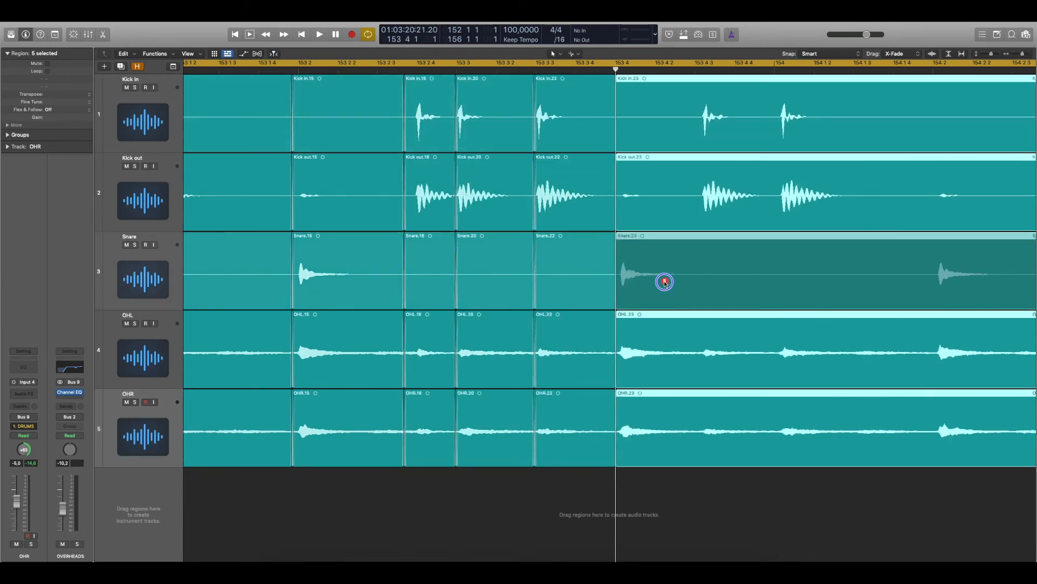
pyautogui.click(696, 70)
pyautogui.keyDown('super'); pyautogui.click(695, 122); pyautogui.keyUp('super')
pyautogui.moveTo(795, 123); pyautogui.dragTo(792, 122)
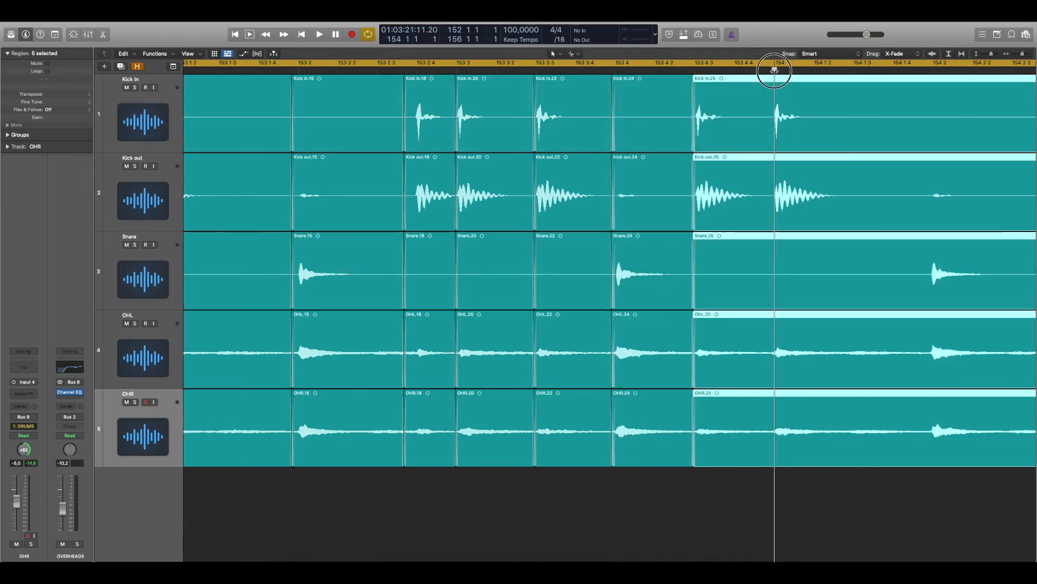
# Step: Split the drum regions just before the snare at 154 2 and align that part to the grid with a crossfade
pyautogui.click(775, 69)
pyautogui.hscroll(6, 775, 71)
pyautogui.click(603, 70)
pyautogui.keyDown('super'); pyautogui.click(598, 281); pyautogui.keyUp('super')
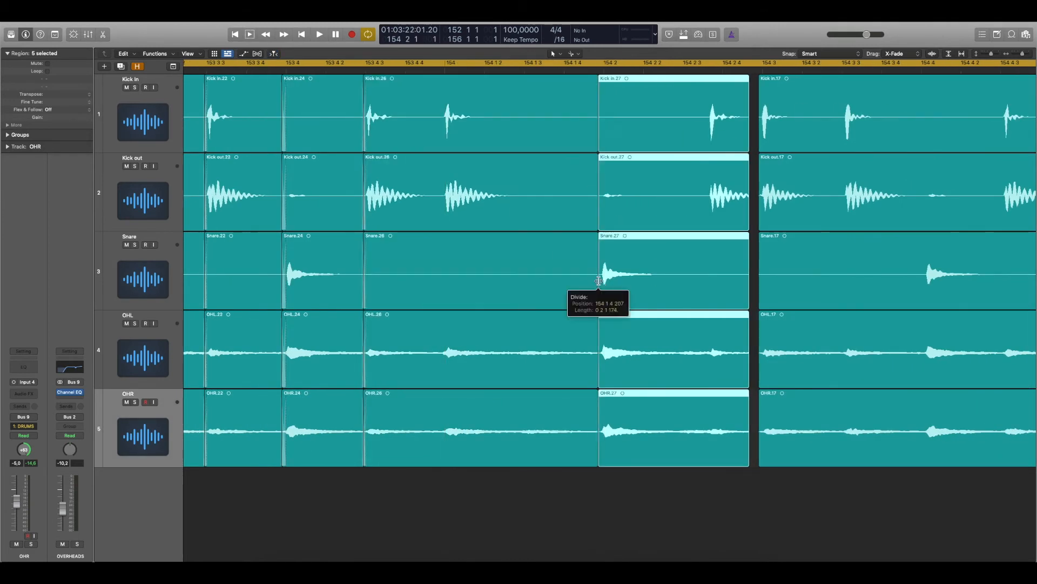
pyautogui.moveTo(622, 283); pyautogui.dragTo(598, 300)
# Step: Split the drum regions just before the kick near 154 2 4, move that part later onto the grid and close the gap before it
pyautogui.hscroll(2, 681, 256)
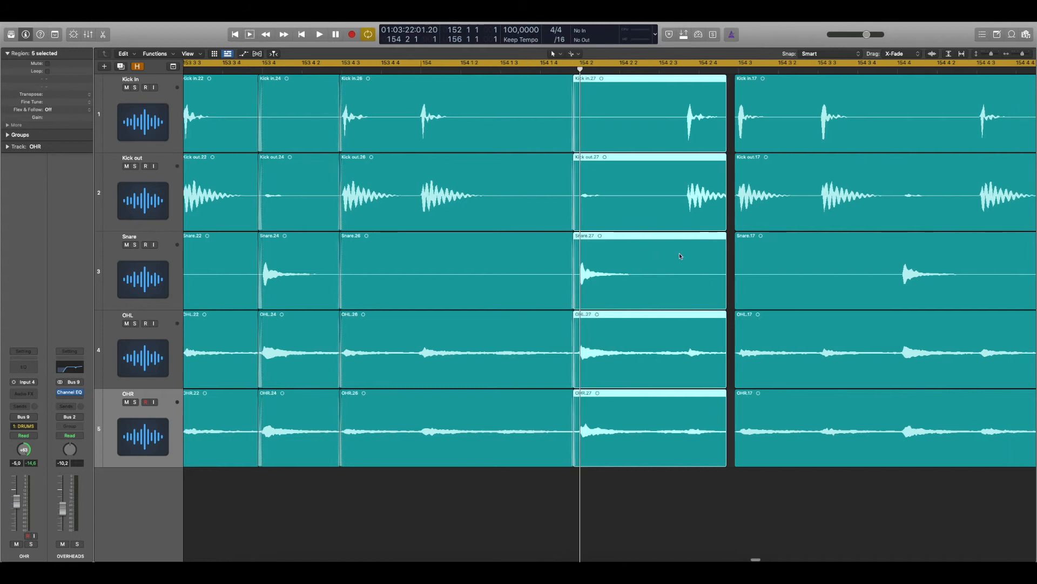
pyautogui.hscroll(2, 680, 254)
pyautogui.click(647, 70)
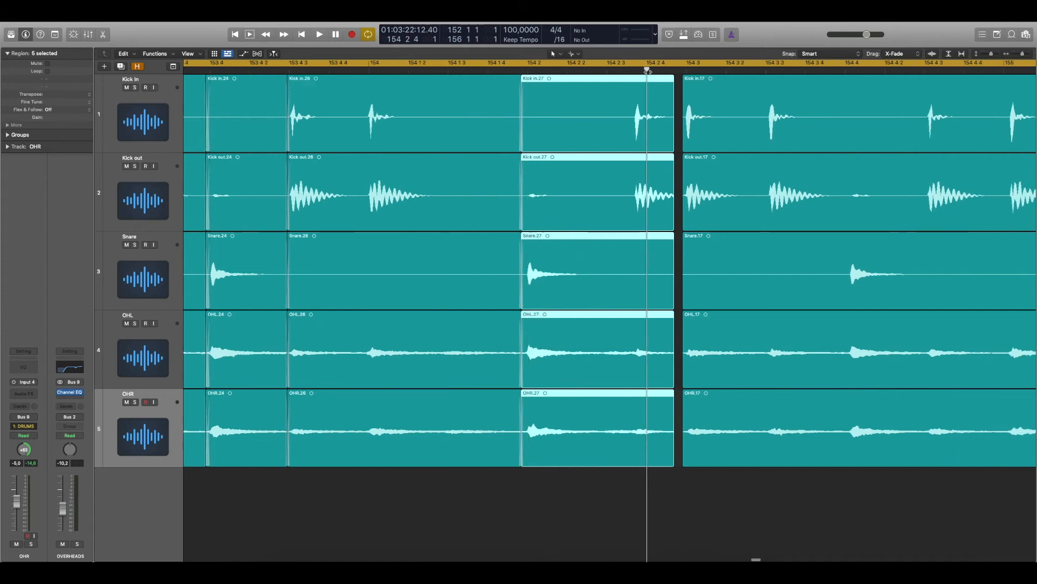
pyautogui.keyDown('super'); pyautogui.click(632, 123); pyautogui.keyUp('super')
pyautogui.hscroll(3, 633, 123)
pyautogui.moveTo(567, 128); pyautogui.dragTo(541, 141)
# Step: Split the drum regions before the kick at 154 3 3 and the snare at 154 4, moving each part slightly earlier onto the grid
pyautogui.click(615, 116)
pyautogui.click(600, 70)
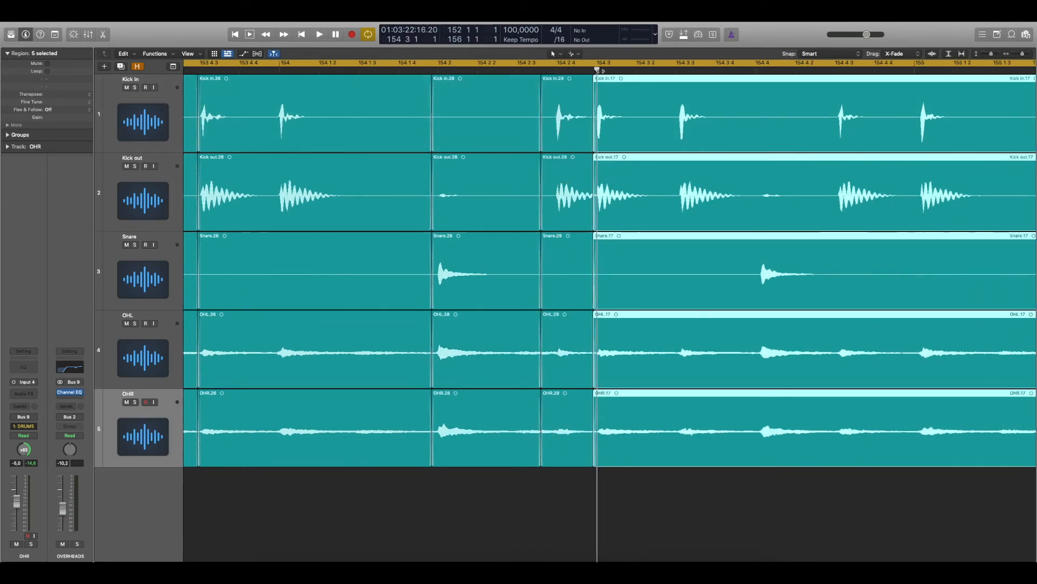
pyautogui.hscroll(3, 611, 108)
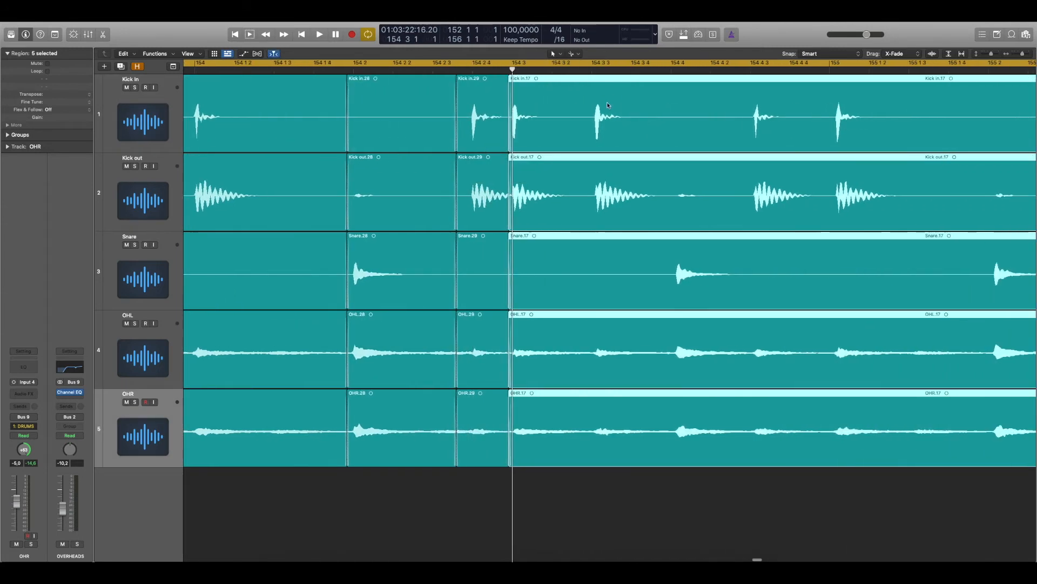
pyautogui.click(591, 71)
pyautogui.keyDown('super'); pyautogui.click(588, 98); pyautogui.keyUp('super')
pyautogui.moveTo(646, 124); pyautogui.dragTo(643, 124)
pyautogui.click(672, 70)
pyautogui.keyDown('super'); pyautogui.click(671, 272); pyautogui.keyUp('super')
pyautogui.moveTo(706, 271); pyautogui.dragTo(705, 272)
# Step: Split the drum regions just before the kick at bar 155 and nudge that part slightly earlier onto the grid
pyautogui.hscroll(3, 583, 114)
pyautogui.click(544, 70)
pyautogui.click(622, 71)
pyautogui.keyDown('super'); pyautogui.click(623, 121); pyautogui.keyUp('super')
pyautogui.moveTo(688, 131); pyautogui.dragTo(687, 131)
# Step: Split the drum regions before the kicks near 155 2 4 and at 155 3, and nudge the 155 3 part slightly later
pyautogui.hscroll(3, 637, 105)
pyautogui.click(592, 70)
pyautogui.click(706, 70)
pyautogui.hscroll(3, 697, 79)
pyautogui.keyDown('super'); pyautogui.click(506, 139); pyautogui.keyUp('super')
pyautogui.click(560, 69)
pyautogui.keyDown('super'); pyautogui.click(553, 126); pyautogui.keyUp('super')
pyautogui.moveTo(614, 125); pyautogui.dragTo(616, 126)
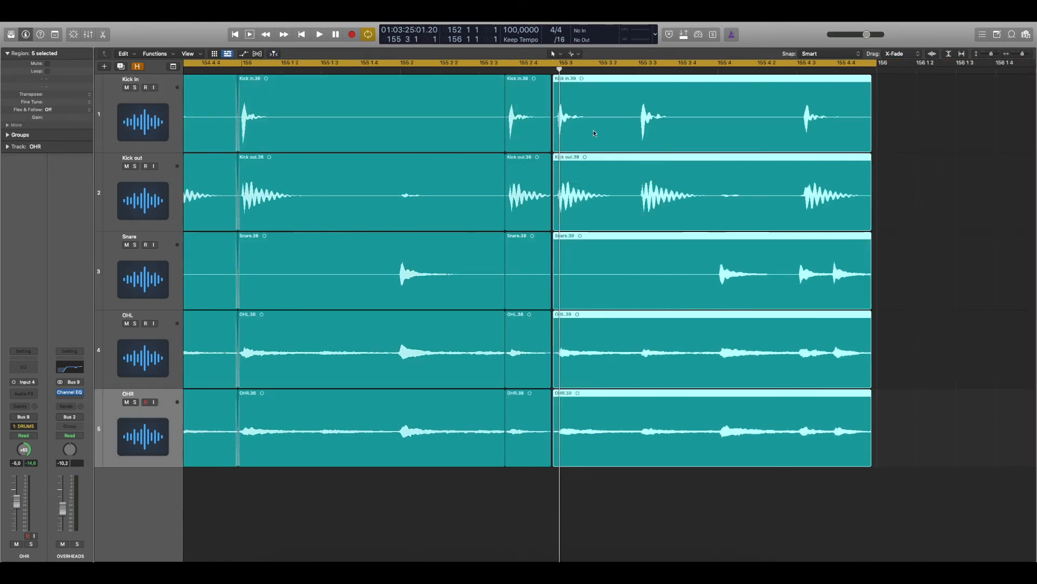
# Step: Align the short drum part near 155 2 4 and adjust its boundary with the 155 3 part to close the gap
pyautogui.moveTo(528, 133); pyautogui.dragTo(554, 150)
pyautogui.click(562, 150)
pyautogui.click(558, 150)
pyautogui.click(594, 132)
# Step: Split the drum regions just before the kick at 155 3 3 and move that part slightly earlier onto the grid
pyautogui.click(640, 72)
pyautogui.hscroll(3, 641, 106)
pyautogui.keyDown('super'); pyautogui.click(563, 126); pyautogui.keyUp('super')
pyautogui.moveTo(611, 127); pyautogui.dragTo(608, 127)
# Step: Split the drum regions just before the snare at 155 4 and align that part to the grid with a crossfade
pyautogui.click(646, 72)
pyautogui.hscroll(3, 632, 108)
pyautogui.keyDown('super'); pyautogui.click(539, 259); pyautogui.keyUp('super')
pyautogui.moveTo(569, 295); pyautogui.dragTo(538, 294)
# Step: Split the drum regions just before the last snare hit and align that part to 155 4 4 with a crossfade
pyautogui.click(625, 72)
pyautogui.hscroll(2, 615, 156)
pyautogui.click(597, 67)
pyautogui.keyDown('super'); pyautogui.click(591, 282); pyautogui.keyUp('super')
pyautogui.moveTo(614, 281); pyautogui.dragTo(590, 303)
# Step: Extend the end of the last drum regions slightly towards bar 156
pyautogui.press('super+Right')
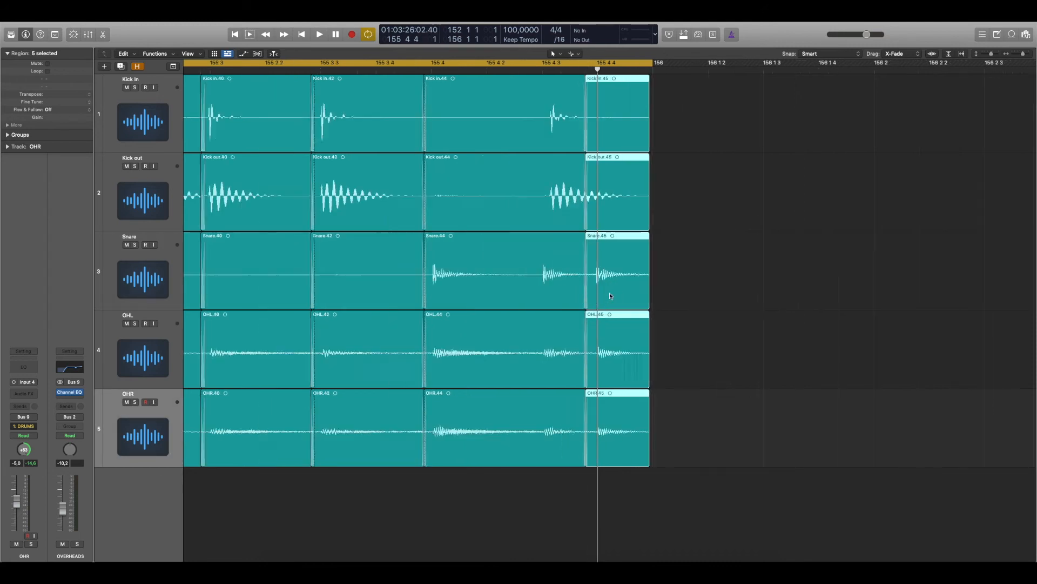
pyautogui.press('super+Right')
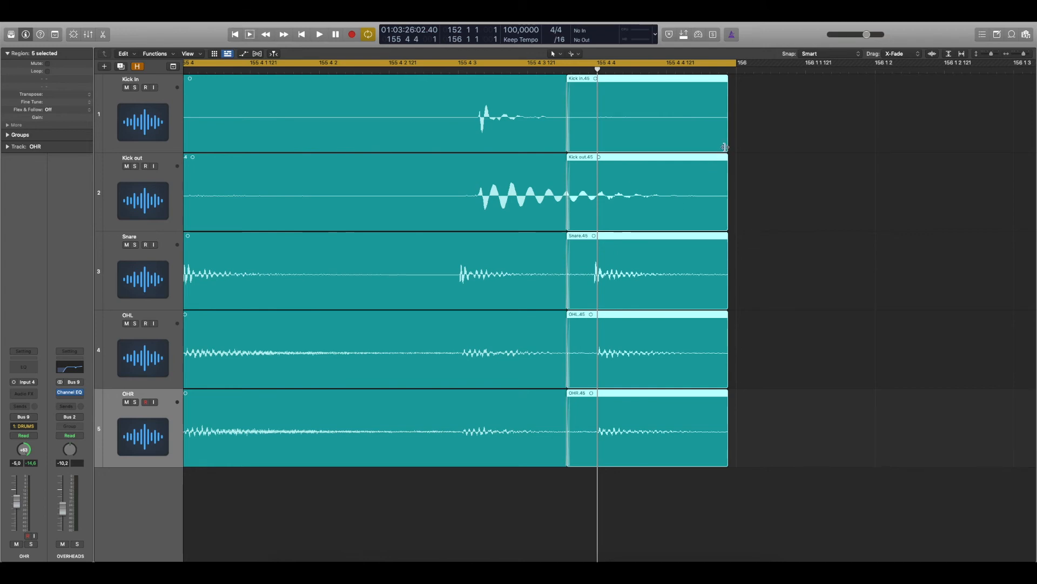
pyautogui.moveTo(725, 147); pyautogui.dragTo(728, 150)
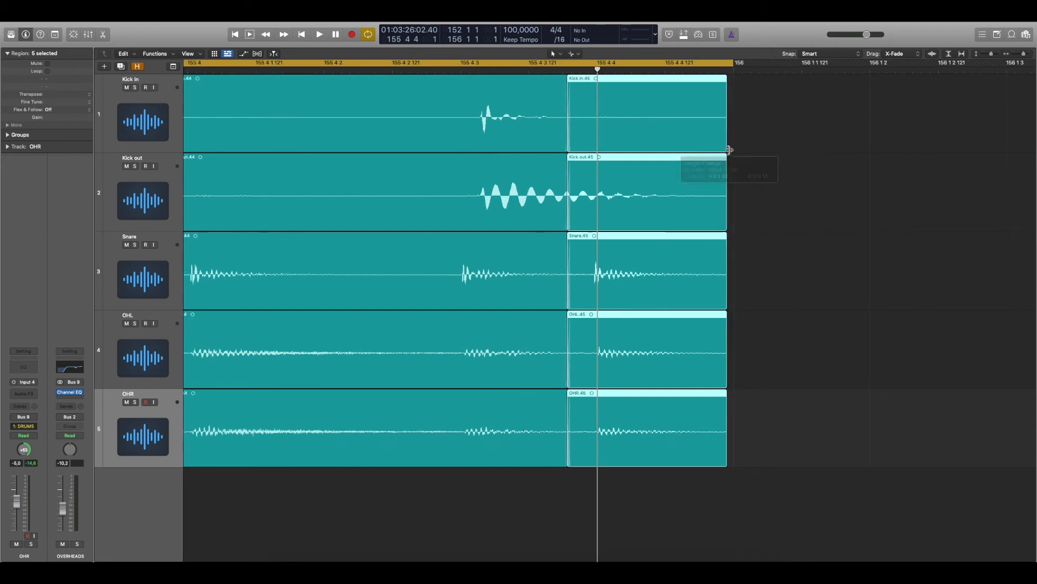
# Step: Deselect the regions and play back the whole edited drum section from bar 152 to 156
pyautogui.press('super+Left')
pyautogui.press('super+Left')
pyautogui.click(729, 151)
pyautogui.hscroll(-5, 729, 151)
pyautogui.press('super+Left')
pyautogui.press('super+Left')
pyautogui.hscroll(3, 730, 151)
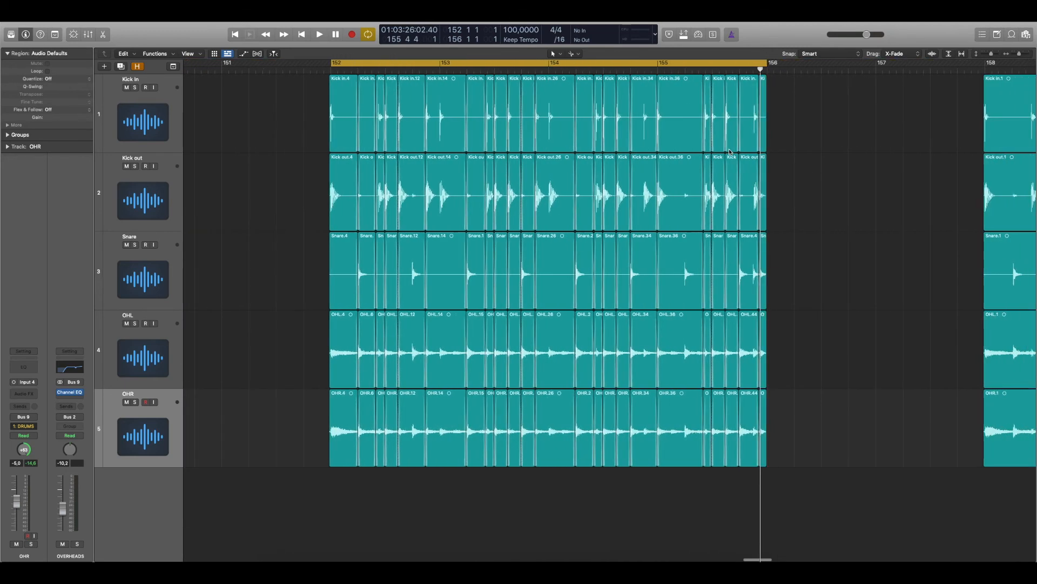
pyautogui.press('space')
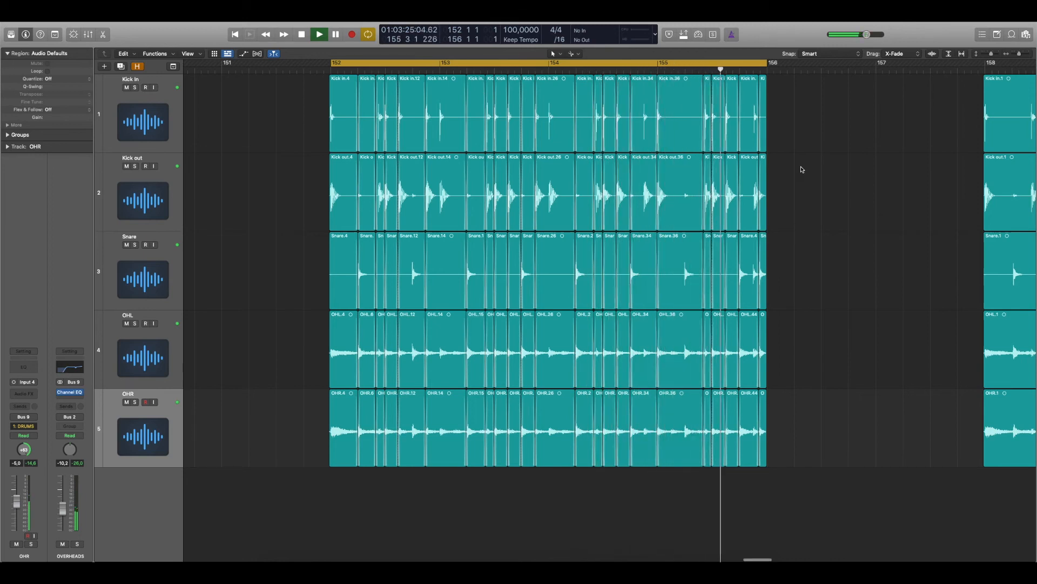
pyautogui.press('space')
# Step: Play the unedited drums from bar 158 with cycling off, and compare them with the edited section cycled over bars 152 to 156
pyautogui.press('super+Left')
pyautogui.press('c')
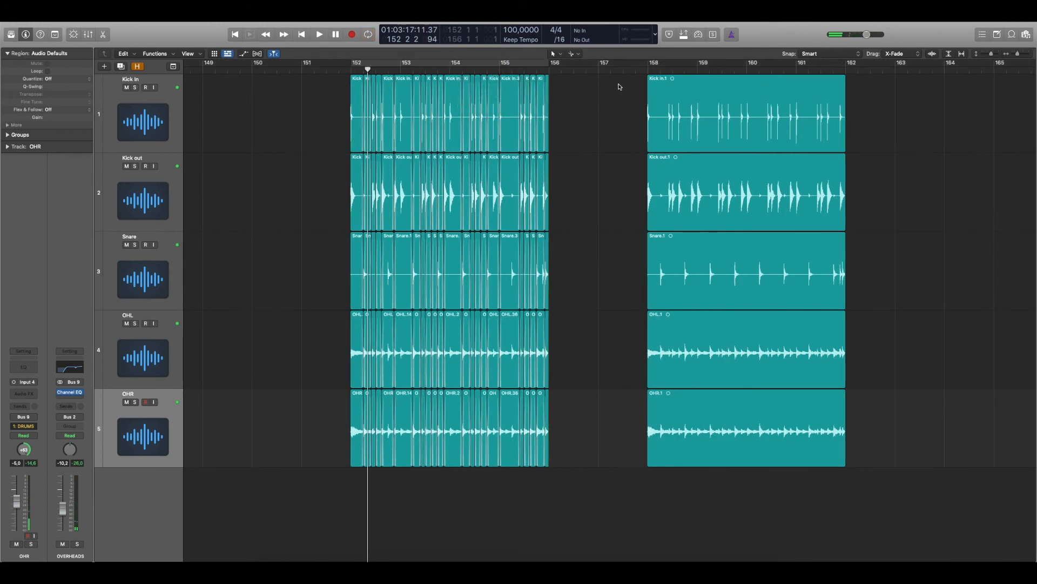
pyautogui.doubleClick(644, 71)
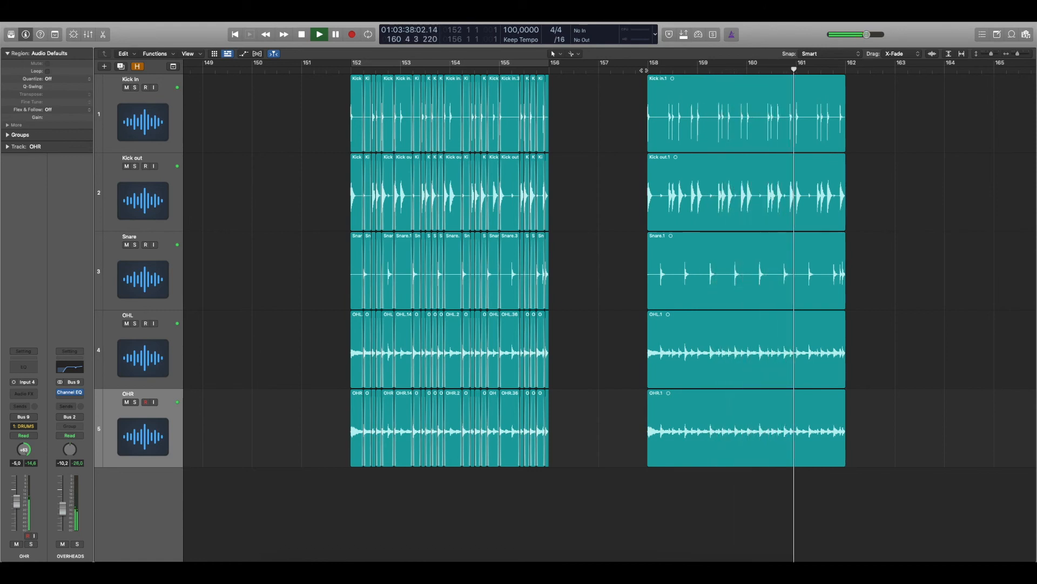
pyautogui.click(424, 65)
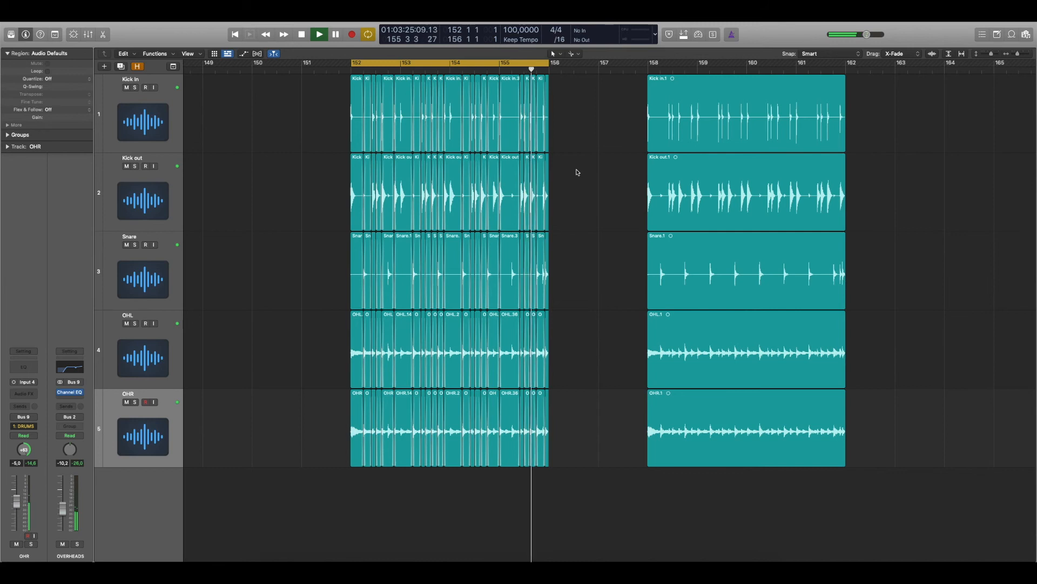
pyautogui.press('space')
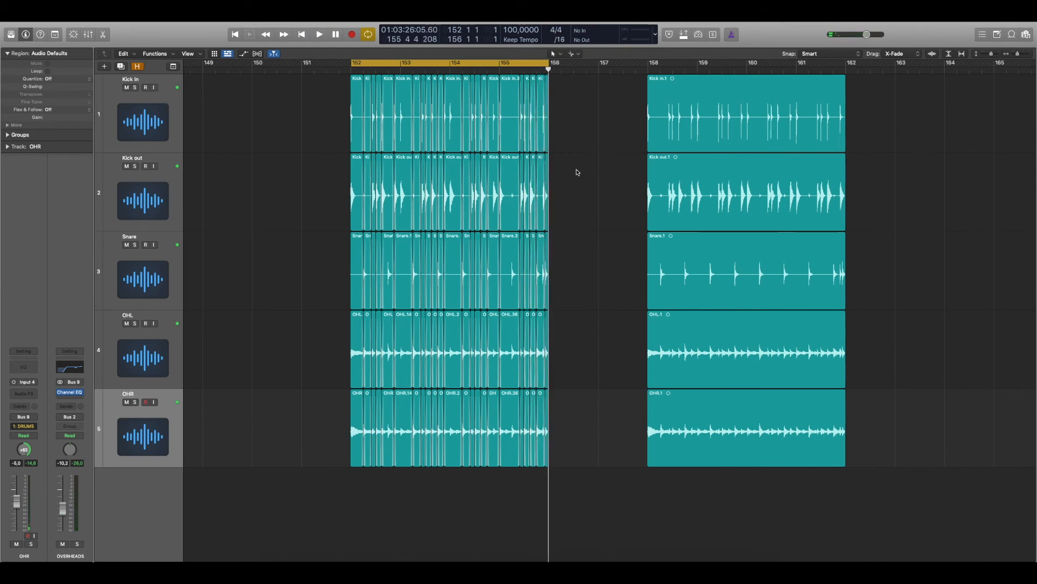
# Step: Show the mixer and the group settings, switch off the DRUMS group, and select only the first Kick in region
pyautogui.press('x')
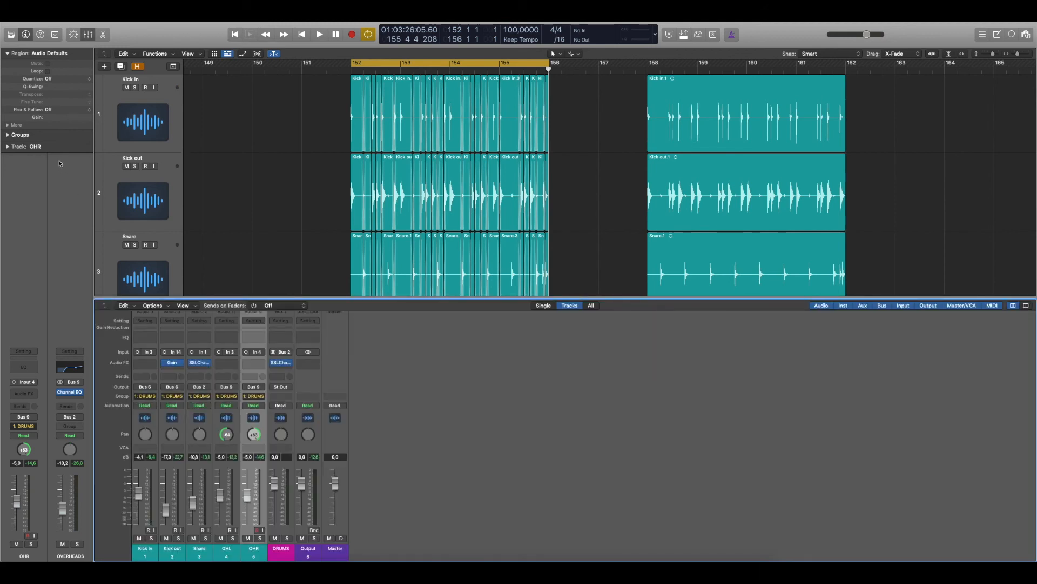
pyautogui.click(8, 135)
pyautogui.click(25, 167)
pyautogui.click(354, 114)
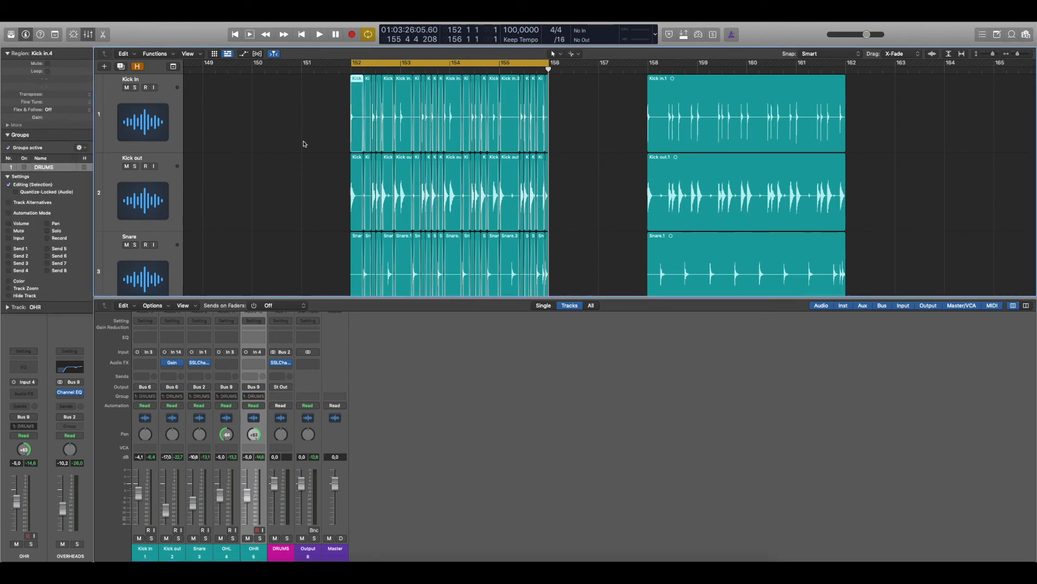
# Step: Deselect the first Kick in region, switch the DRUMS group back on, and hide the mixer
pyautogui.click(324, 174)
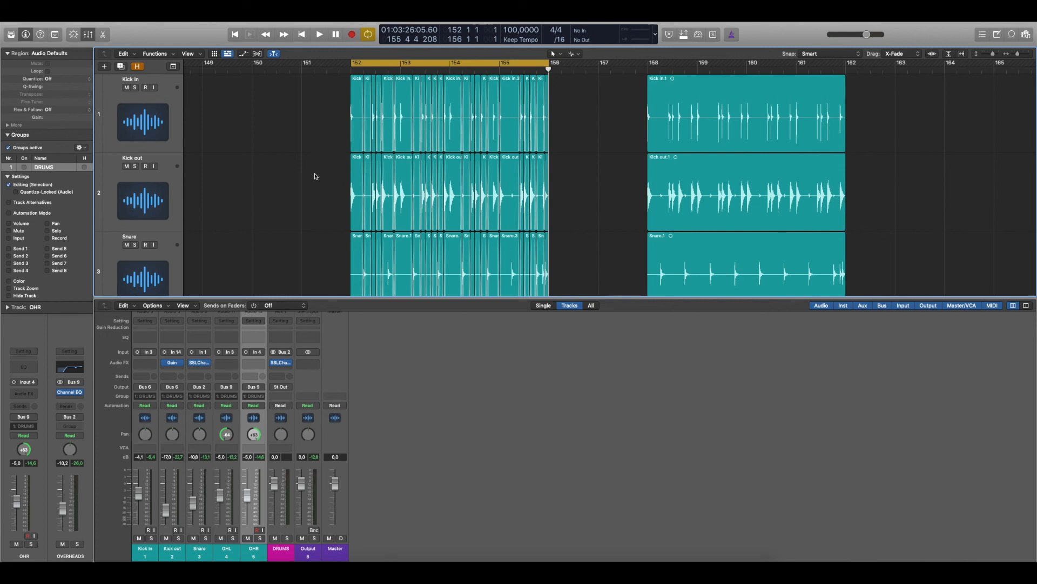
pyautogui.click(24, 167)
pyautogui.press('x')
pyautogui.press('super+Left')
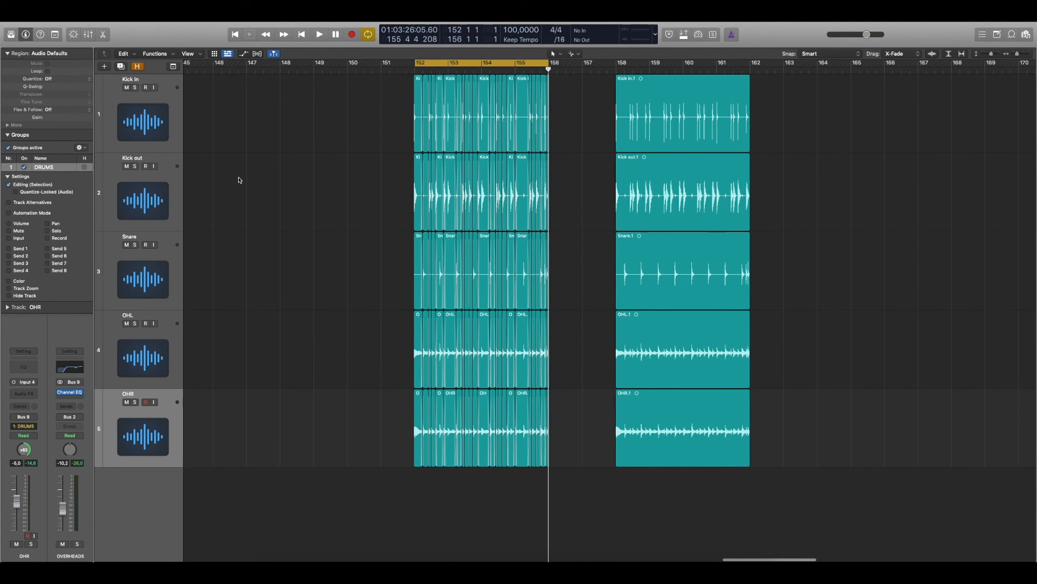
# Step: Turn cycling off and examine the edited drum regions before bar 156, first close up and then across the whole section from bar 152
pyautogui.click(505, 62)
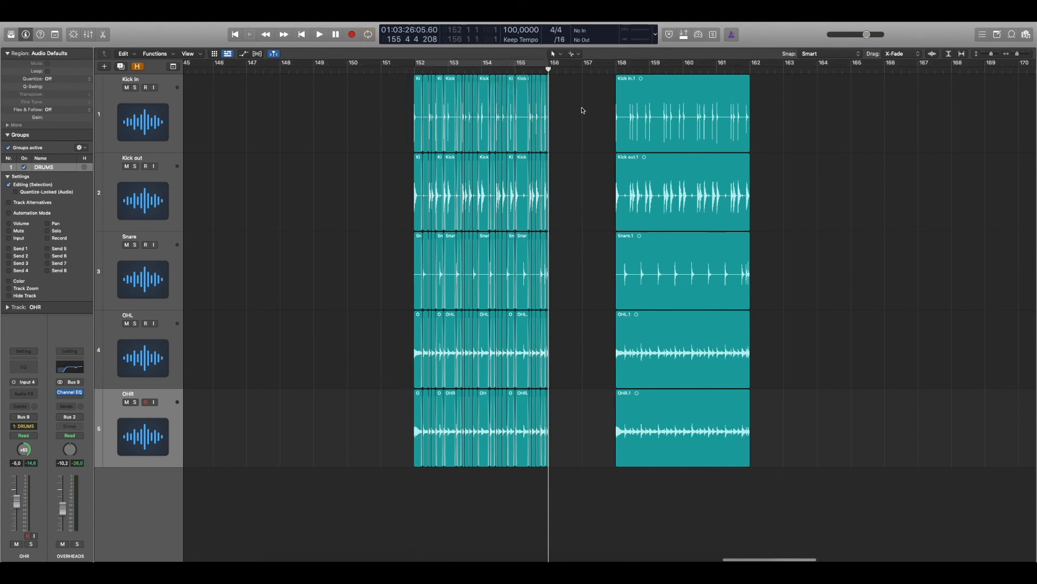
pyautogui.press('super+Right')
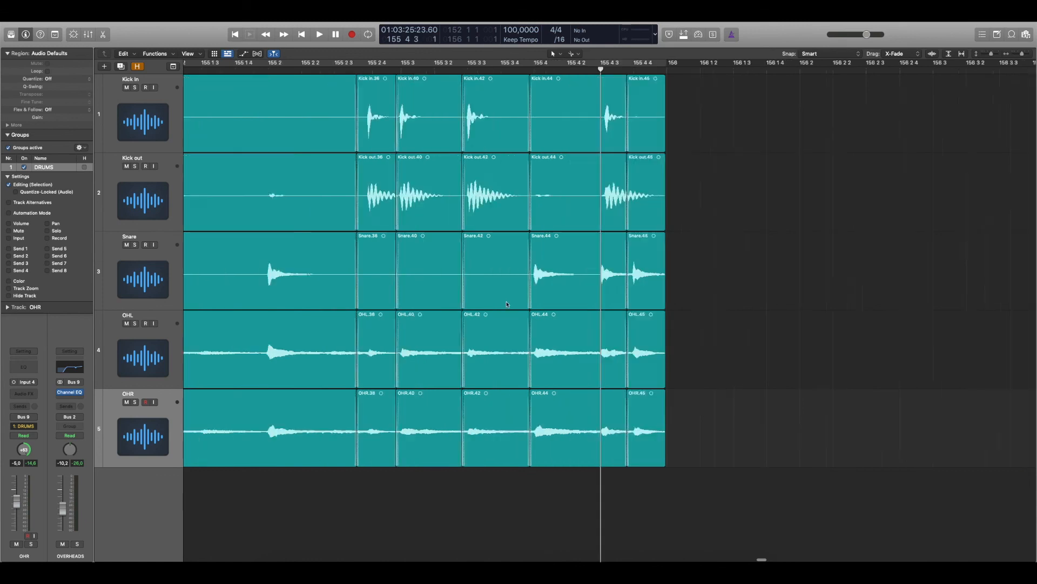
pyautogui.press('super+Left')
pyautogui.press('super+Left')
pyautogui.press('super+Left')
pyautogui.press('super+Left')
pyautogui.press('super+Left')
pyautogui.press('super+Left')
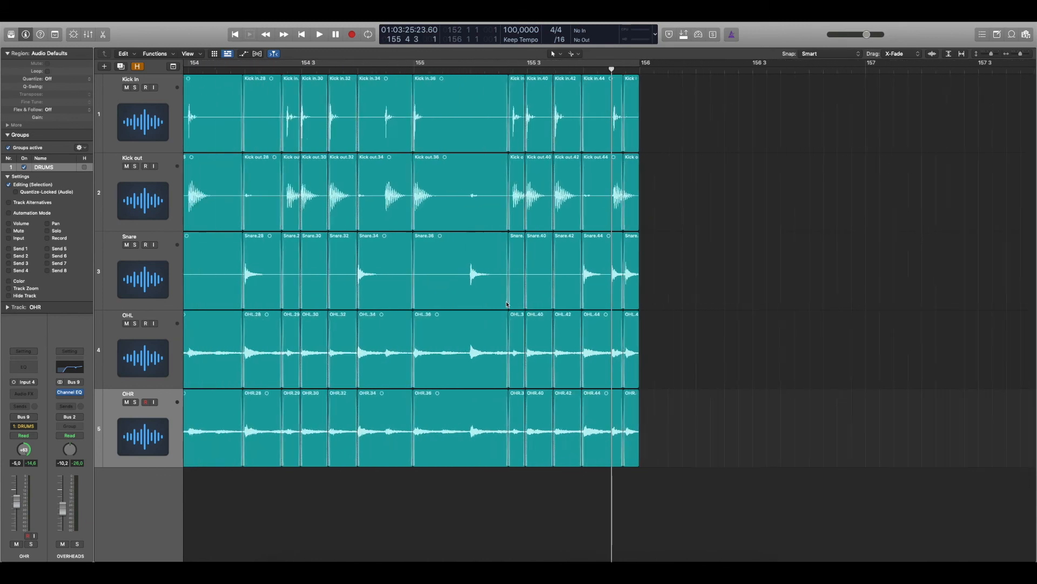
pyautogui.press('super+Left')
pyautogui.press('super+Left')
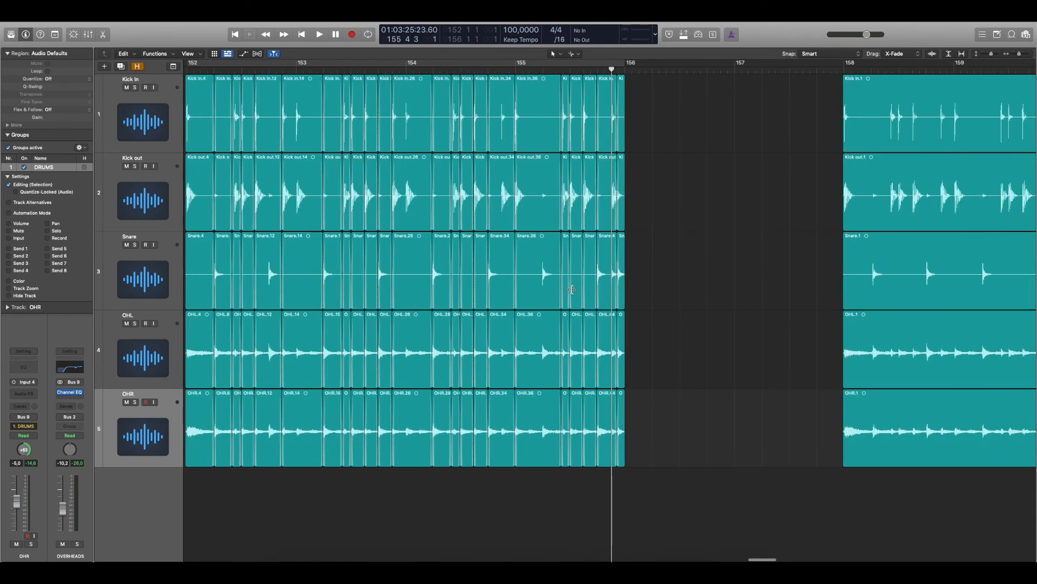
pyautogui.press('super+Left')
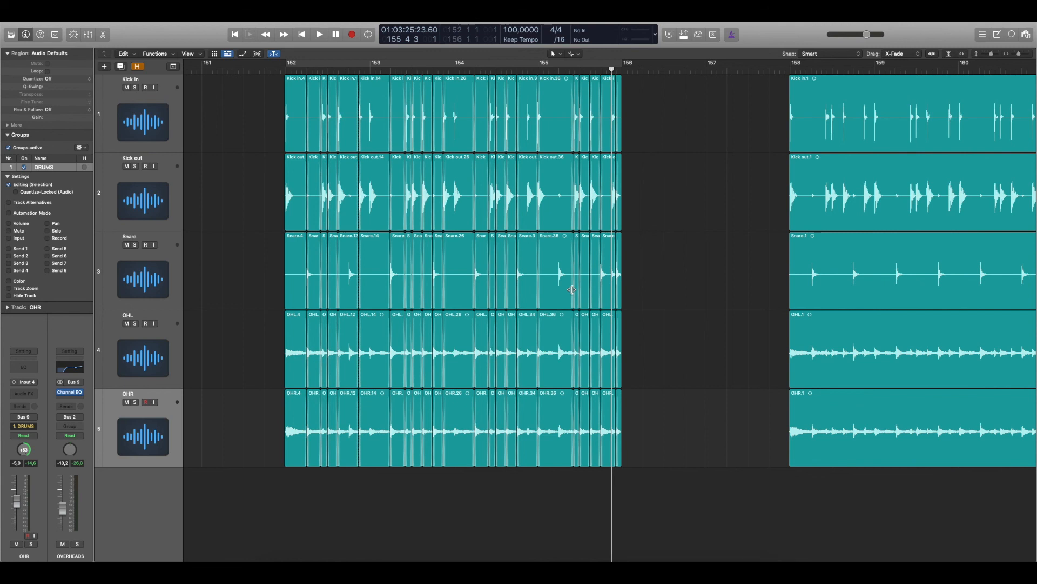